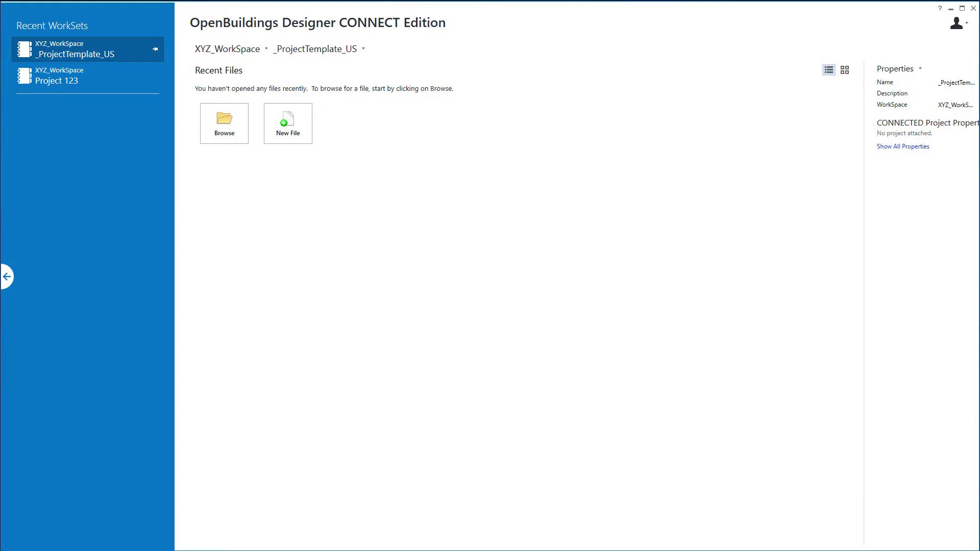
# Step: Copy Annotation_DG.cel from C:\ProgramData\Bentley\OpenBuildings CONNECT Edition\Configuration\Datasets\Dataset_US\Cell in File Explorer
pyautogui.click(438, 390)
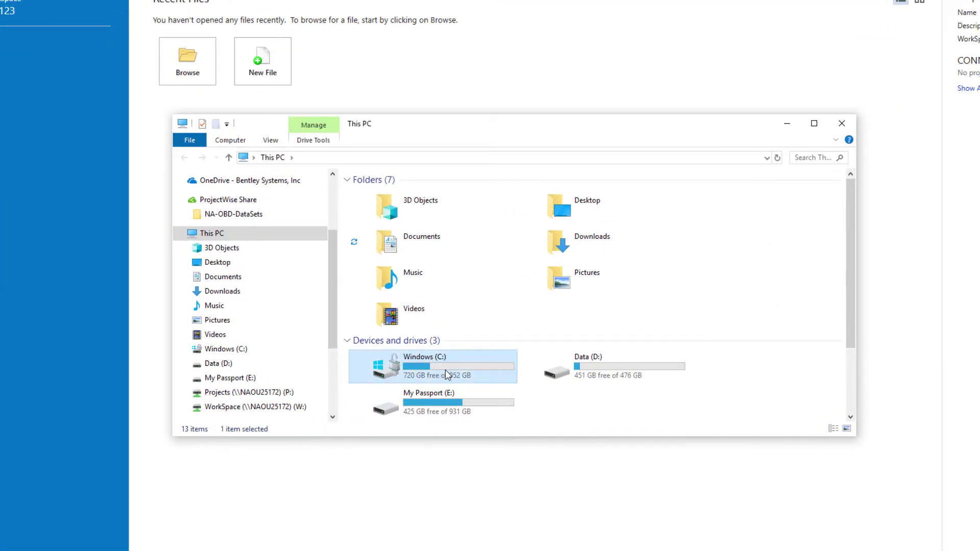
pyautogui.doubleClick(445, 371)
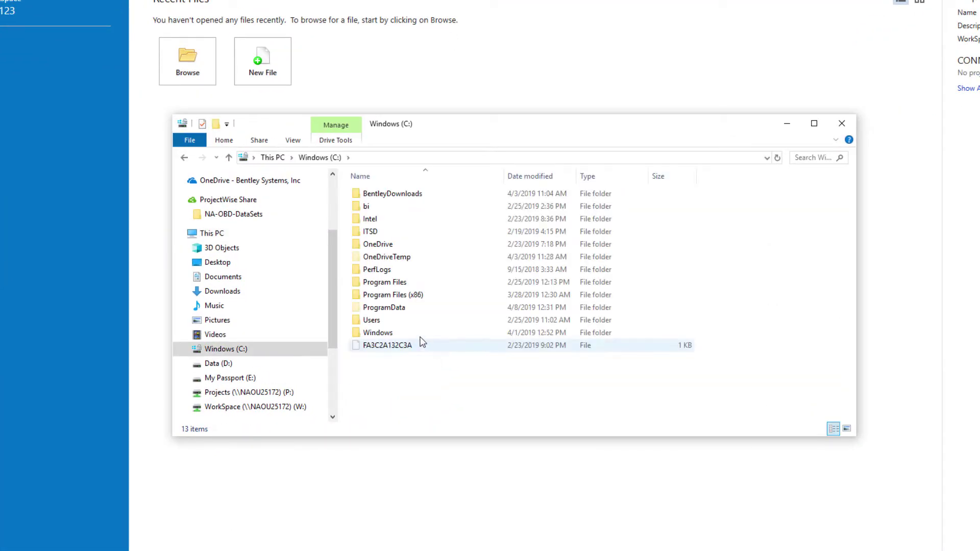
pyautogui.doubleClick(403, 308)
pyautogui.doubleClick(404, 232)
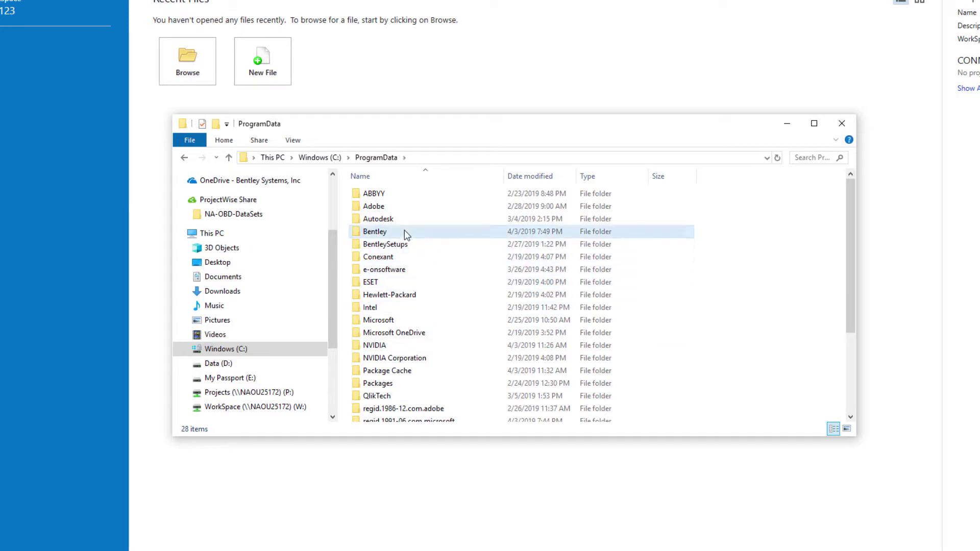
pyautogui.doubleClick(417, 306)
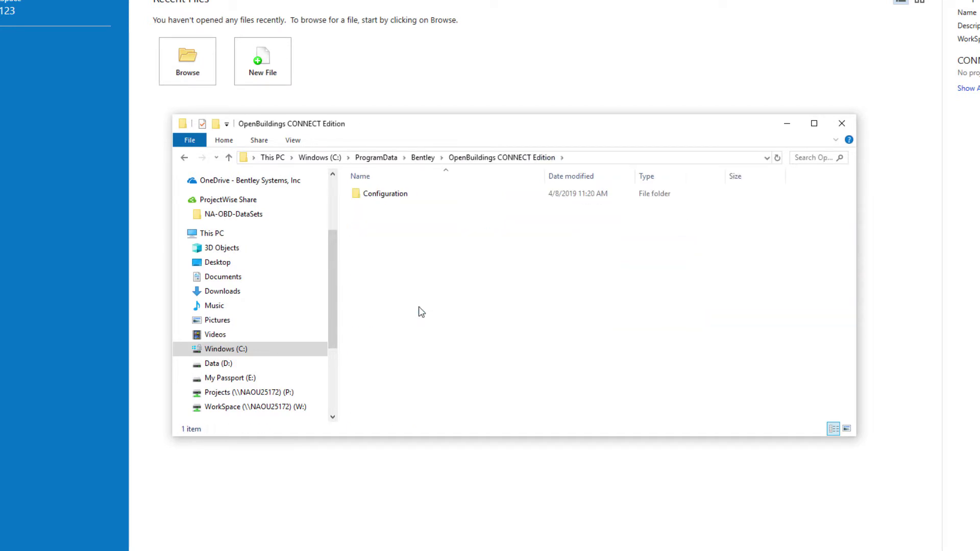
pyautogui.doubleClick(395, 197)
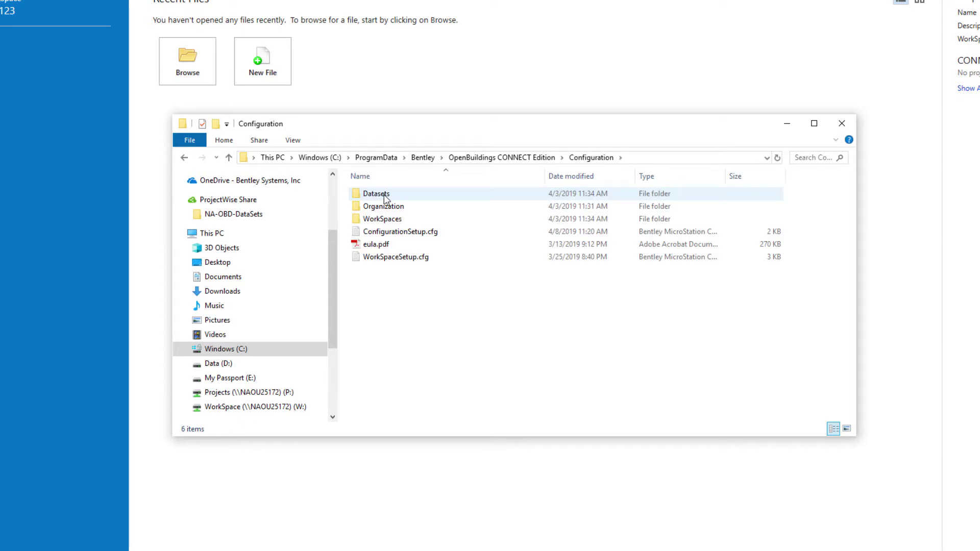
pyautogui.doubleClick(384, 194)
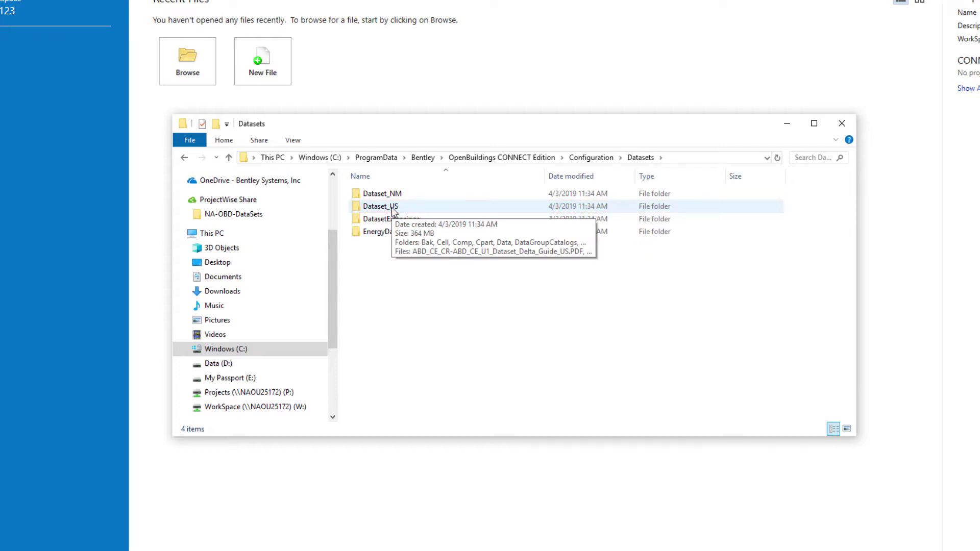
pyautogui.doubleClick(393, 207)
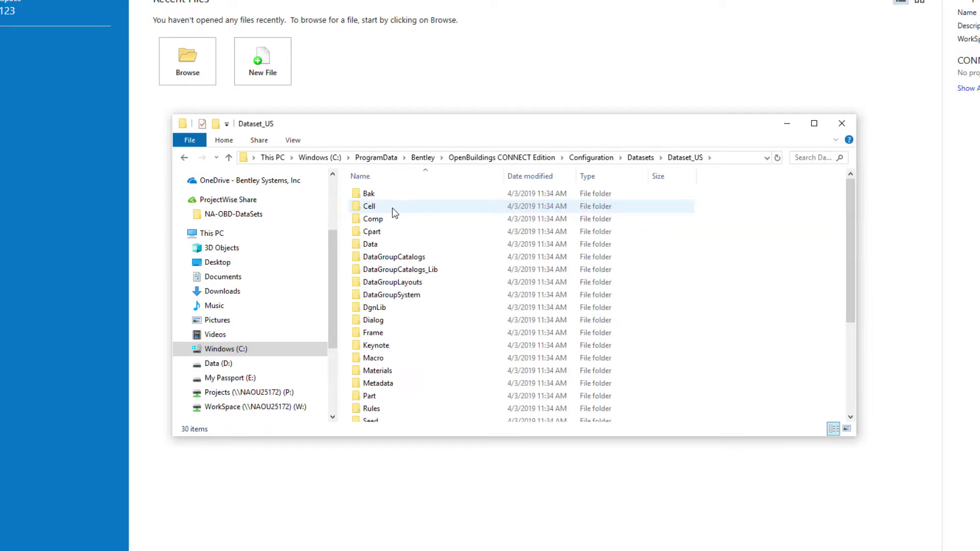
pyautogui.doubleClick(386, 208)
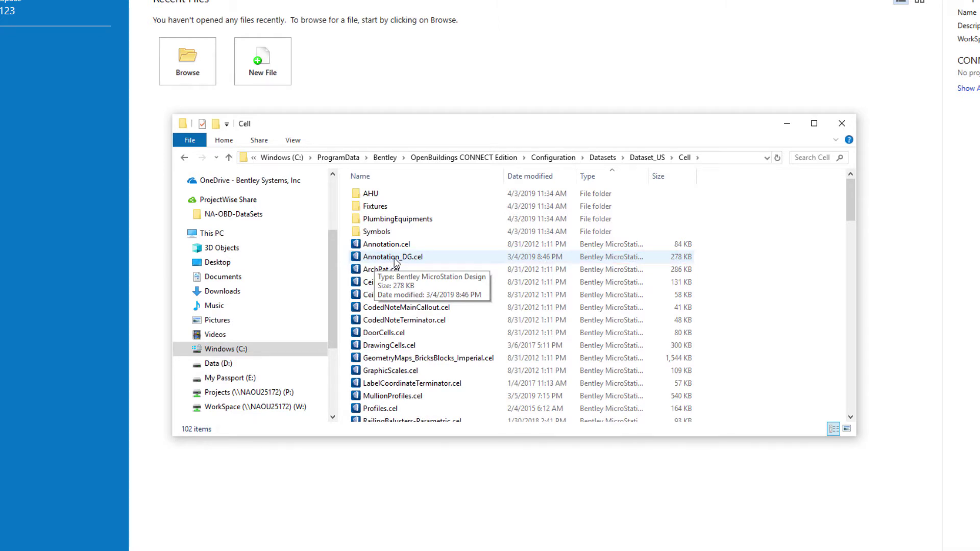
pyautogui.rightClick(395, 259)
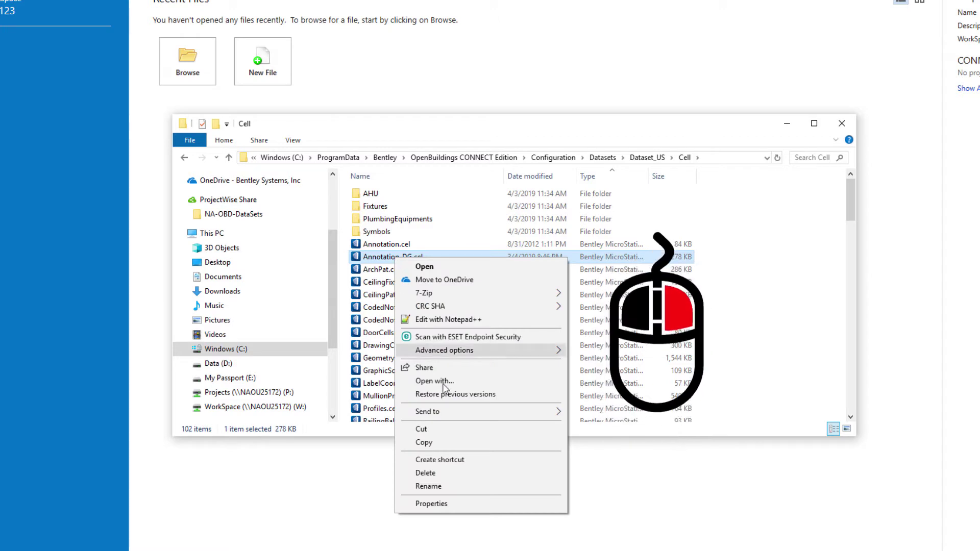
pyautogui.click(458, 441)
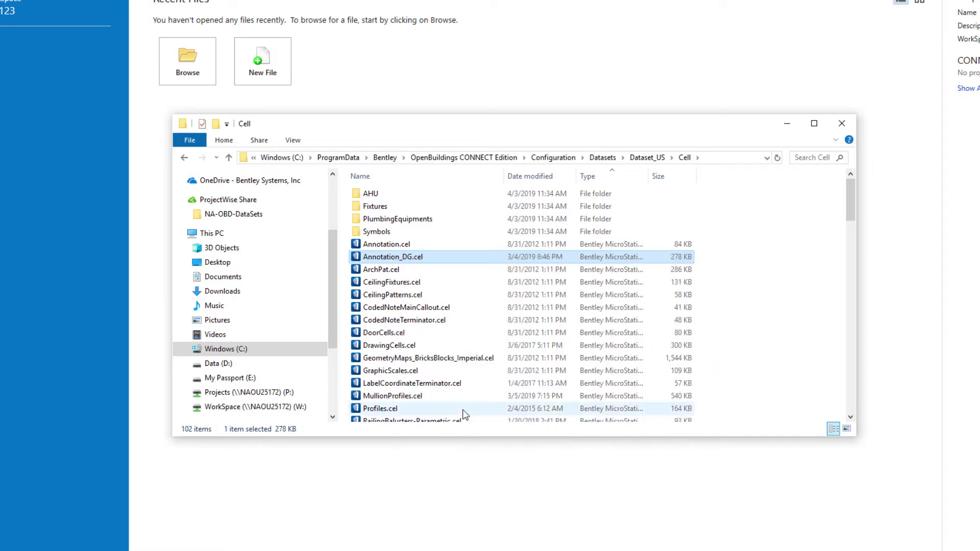
# Step: Paste the copied cell library into W:\CE_Configuration\WorkSpaces\XYZ_WorkSpace\Standards\Cell
pyautogui.click(287, 408)
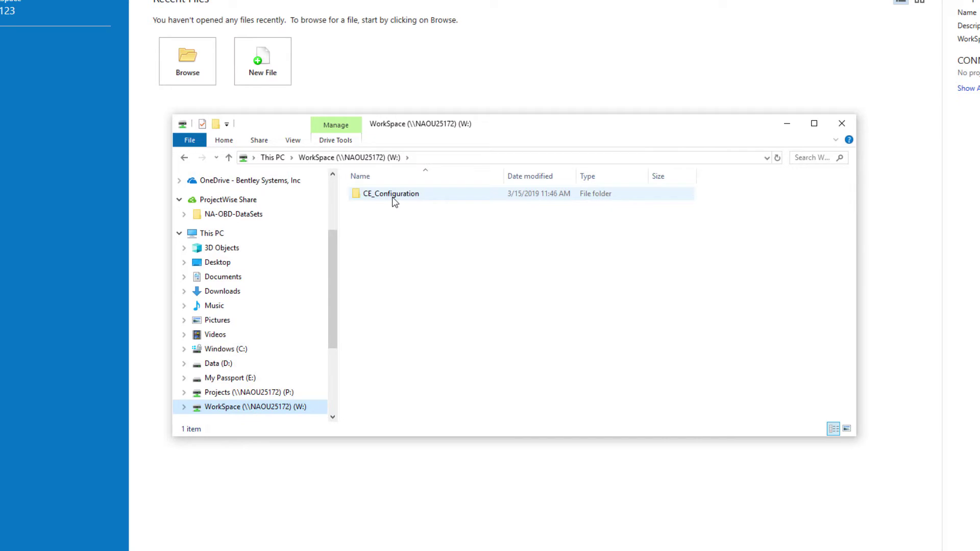
pyautogui.doubleClick(395, 196)
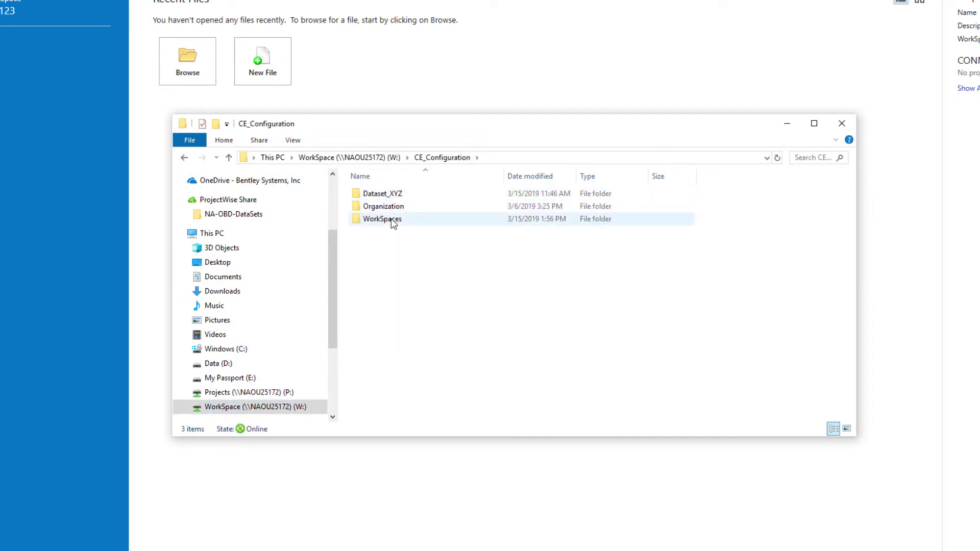
pyautogui.doubleClick(391, 218)
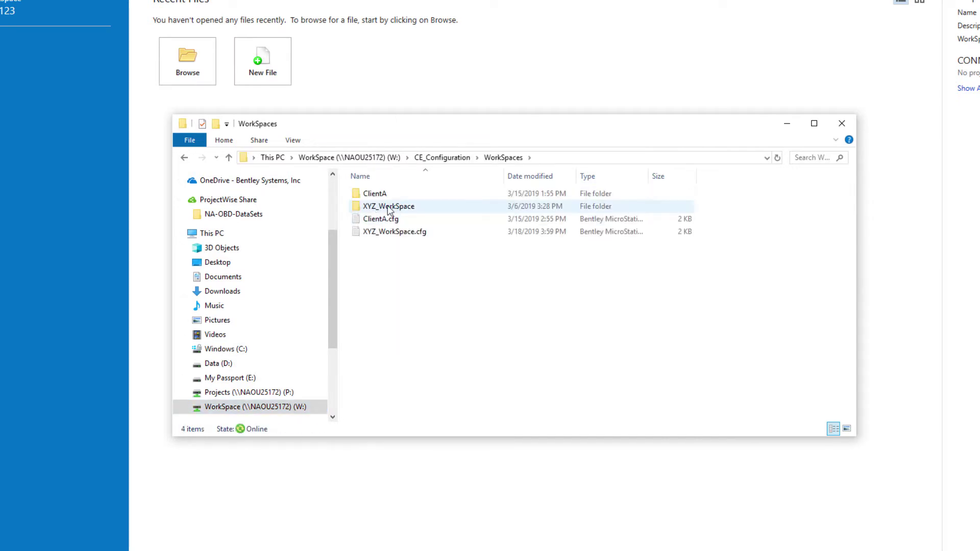
pyautogui.click(396, 209)
pyautogui.doubleClick(397, 207)
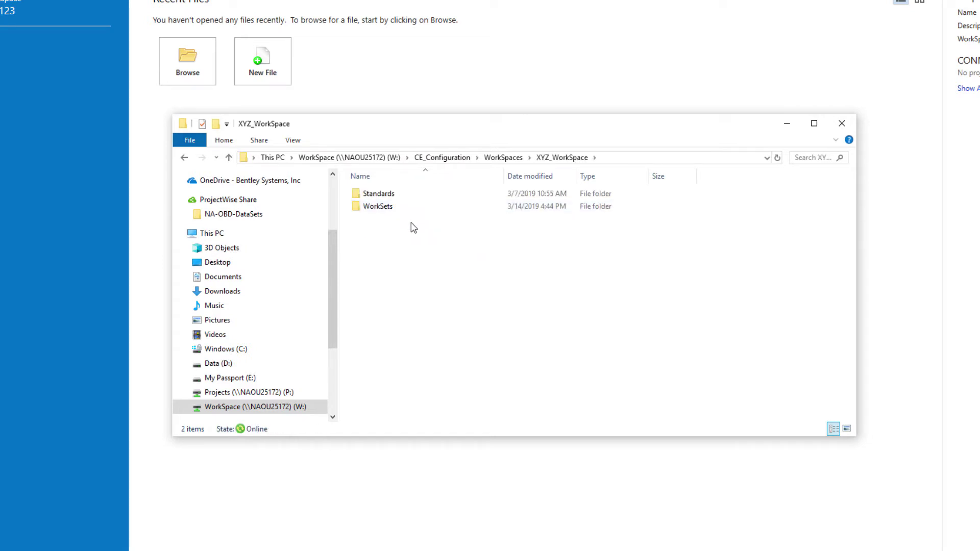
pyautogui.doubleClick(397, 195)
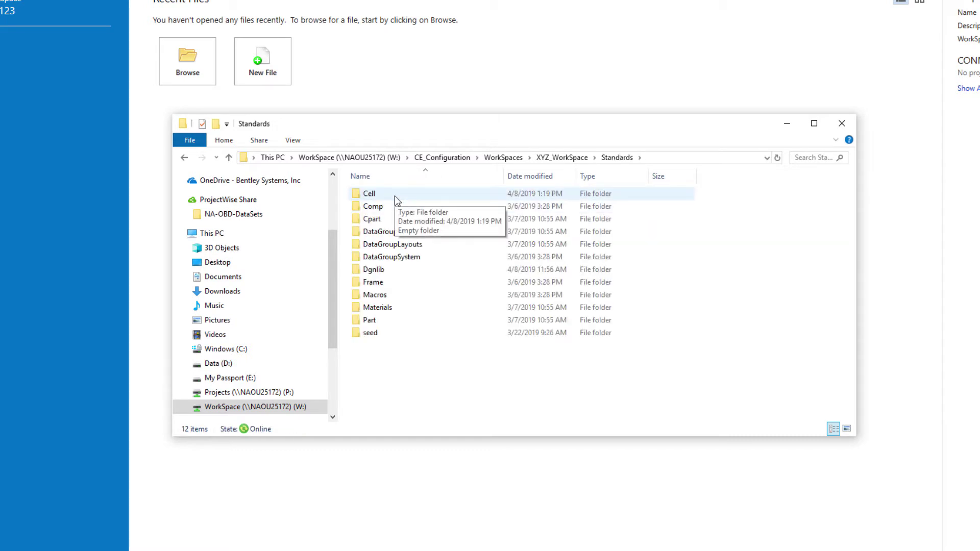
pyautogui.click(394, 195)
pyautogui.doubleClick(394, 195)
pyautogui.rightClick(390, 218)
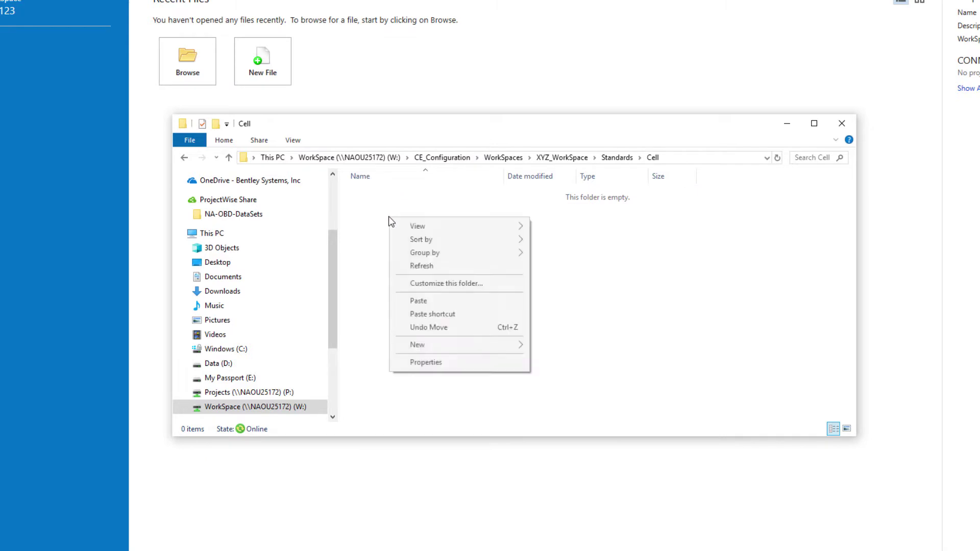
pyautogui.click(439, 301)
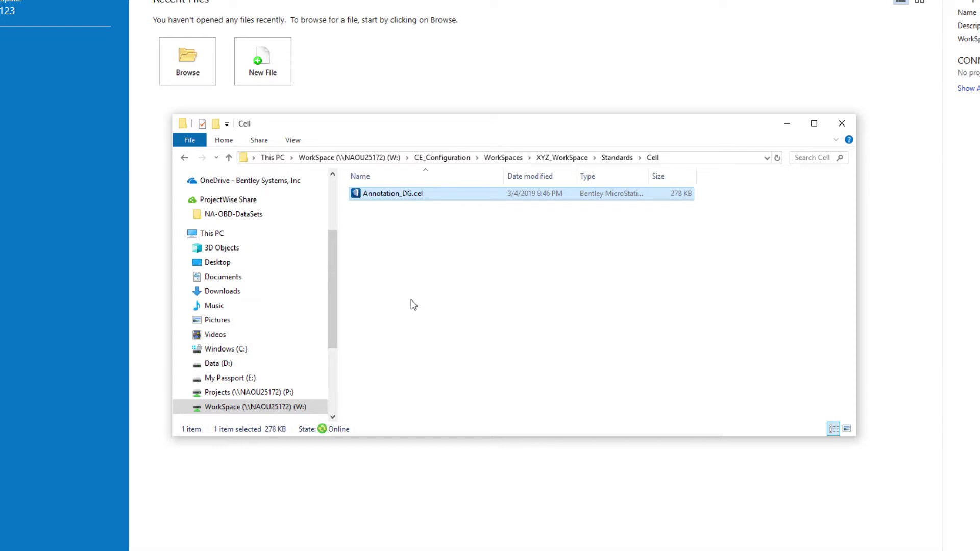
# Step: Rename the pasted cell library as Annotation_DG_XYZ.cel
pyautogui.click(411, 195)
pyautogui.click(411, 195)
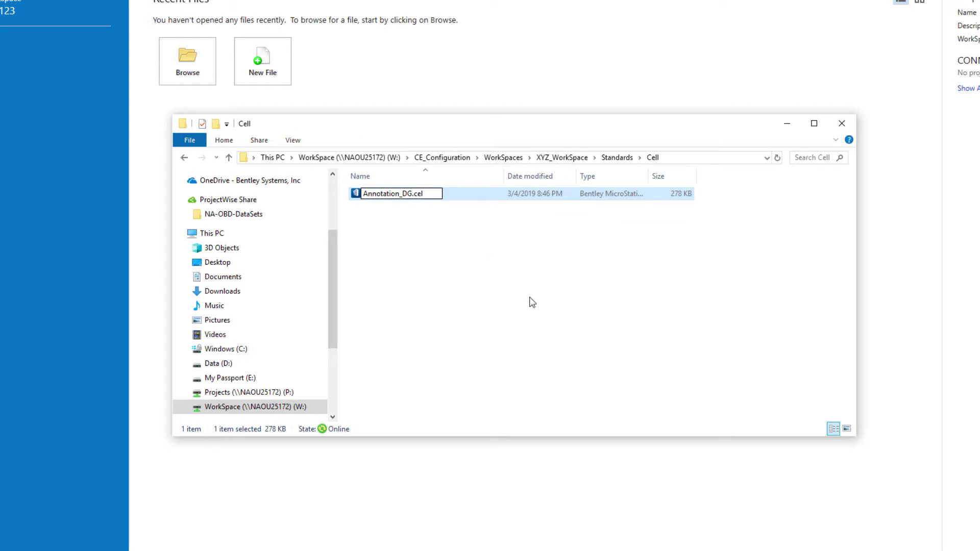
pyautogui.write('_XYZ')
pyautogui.click(421, 258)
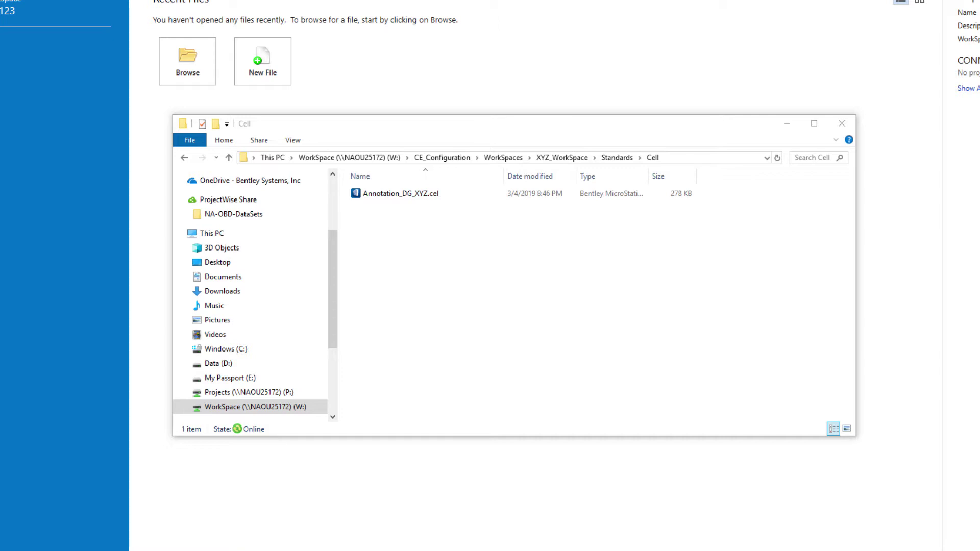
pyautogui.click(453, 269)
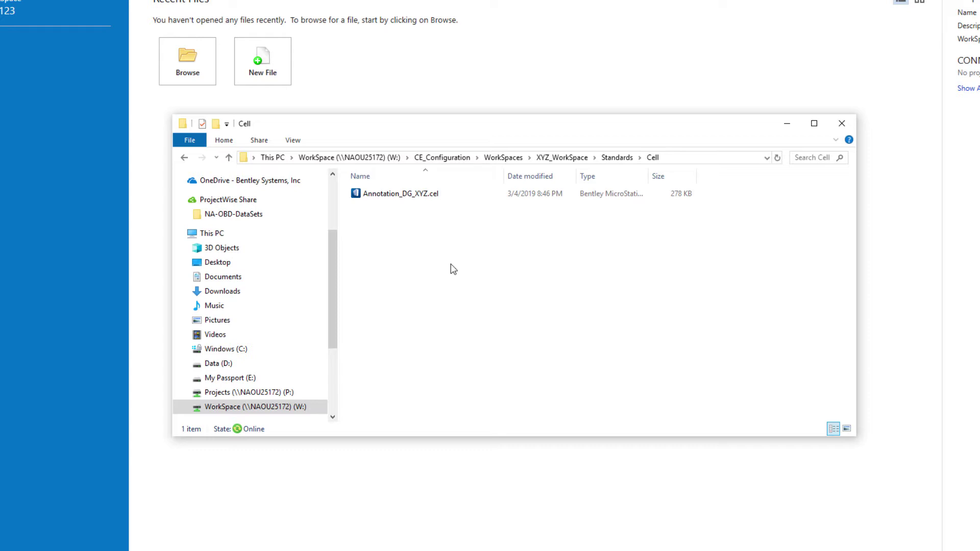
# Step: Open _ProjectTemplate_US.cfg from the XYZ_WorkSpace WorkSets folder for editing in Notepad++
pyautogui.click(568, 162)
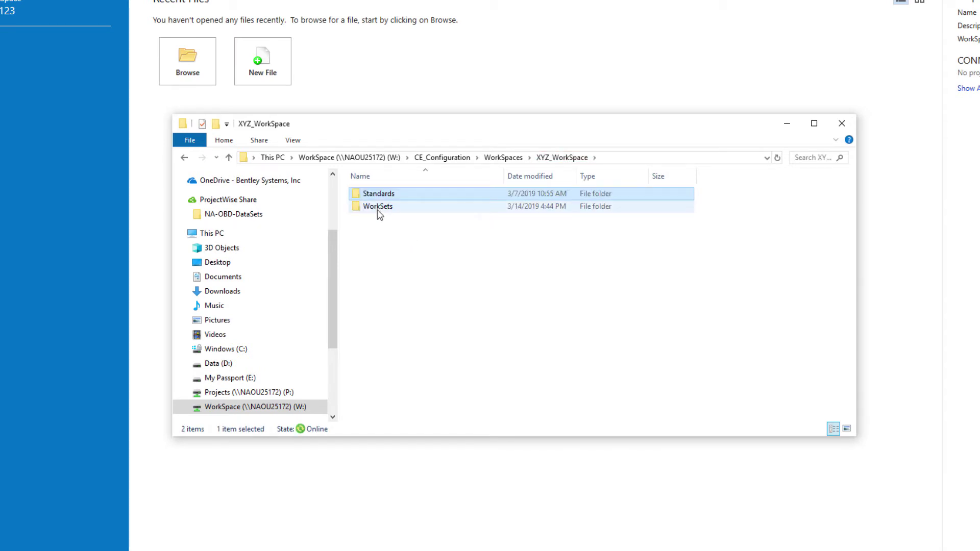
pyautogui.doubleClick(378, 209)
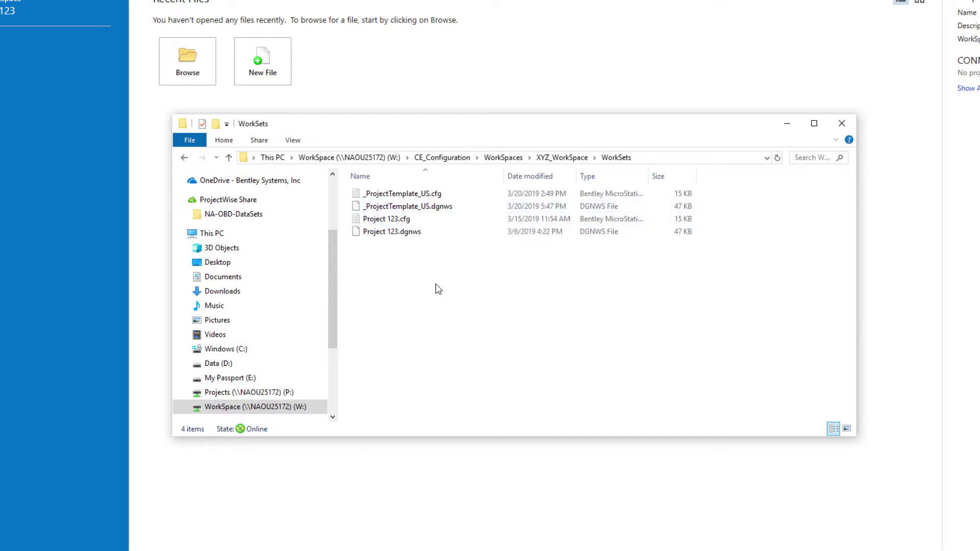
pyautogui.rightClick(419, 197)
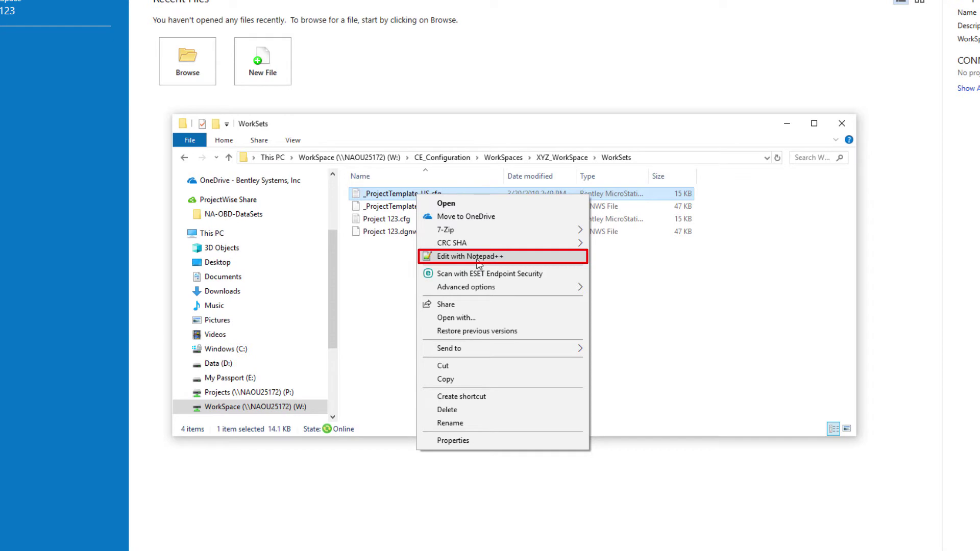
pyautogui.click(479, 257)
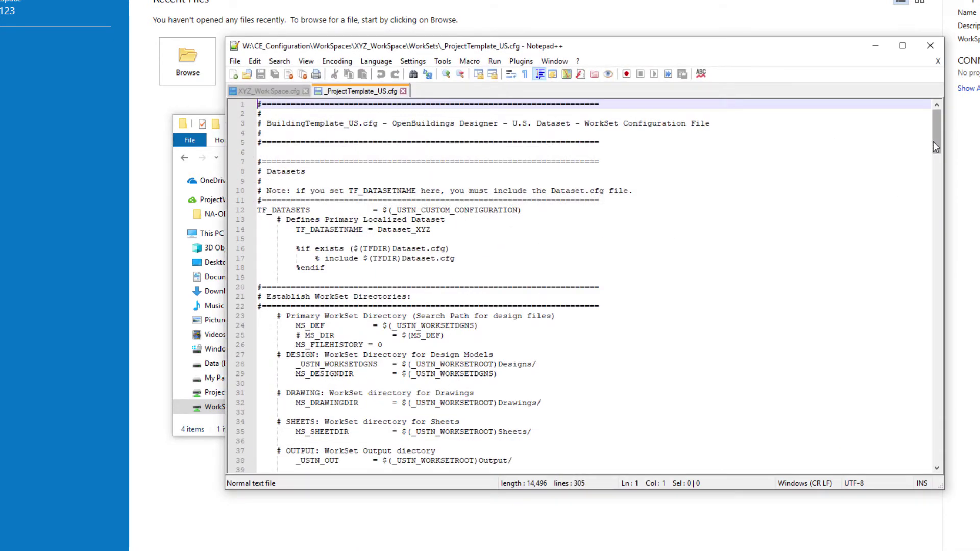
# Step: Uncomment BB_ANNOTATION_CELLLIB in the Bentley Building Annotation section and set it to $(_USTN_WORKSPACESTANDARDS)Cell/Annotation_DG_XYZ.cel
pyautogui.moveTo(937, 136); pyautogui.dragTo(935, 320)
pyautogui.hotkey('ctrl', 'z')
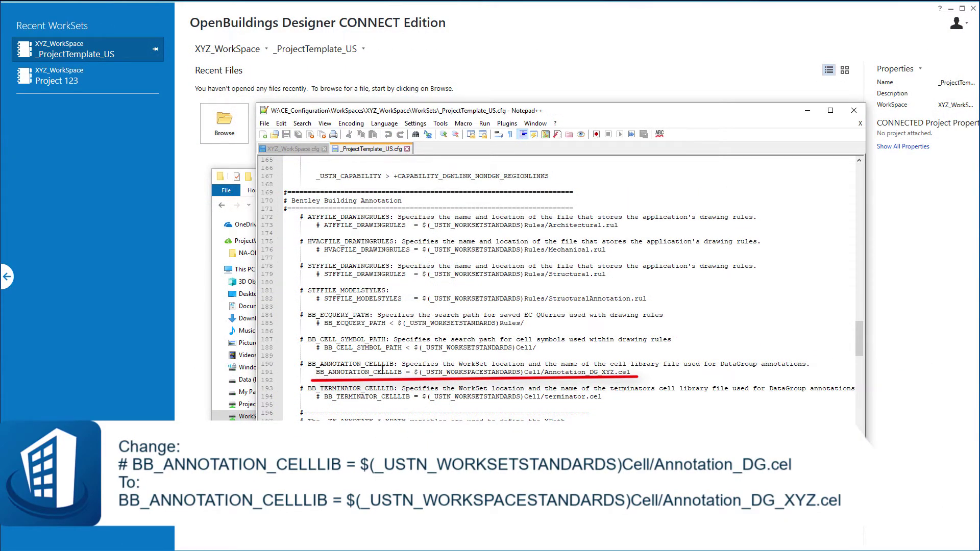
pyautogui.click(323, 373)
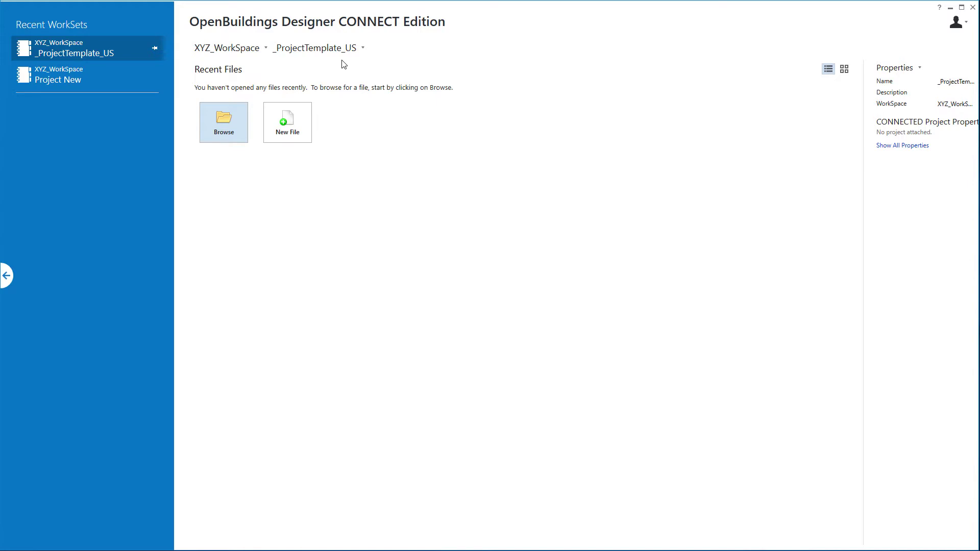
# Step: In OpenBuildings Designer, open Empty.dgn from the _ProjectTemplate_US Designs folder
pyautogui.click(238, 136)
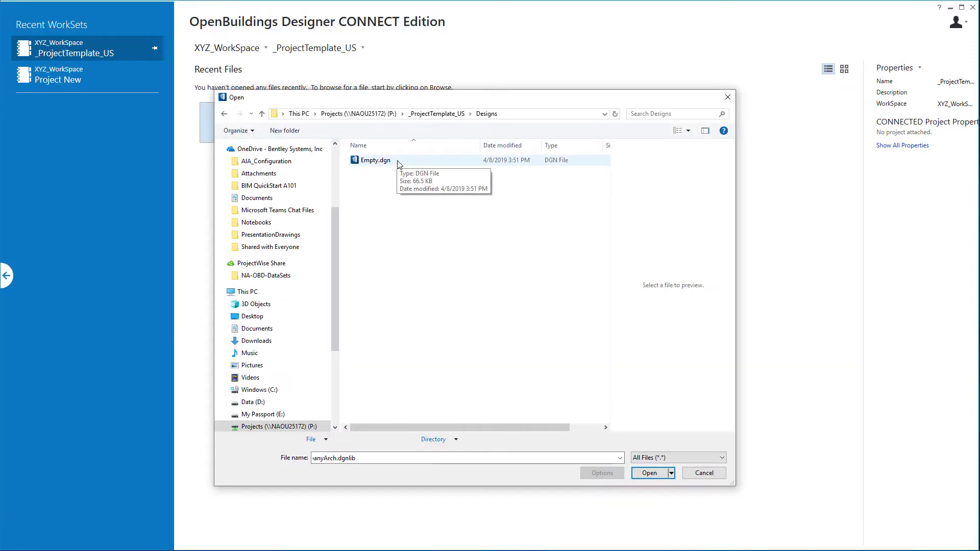
pyautogui.click(399, 162)
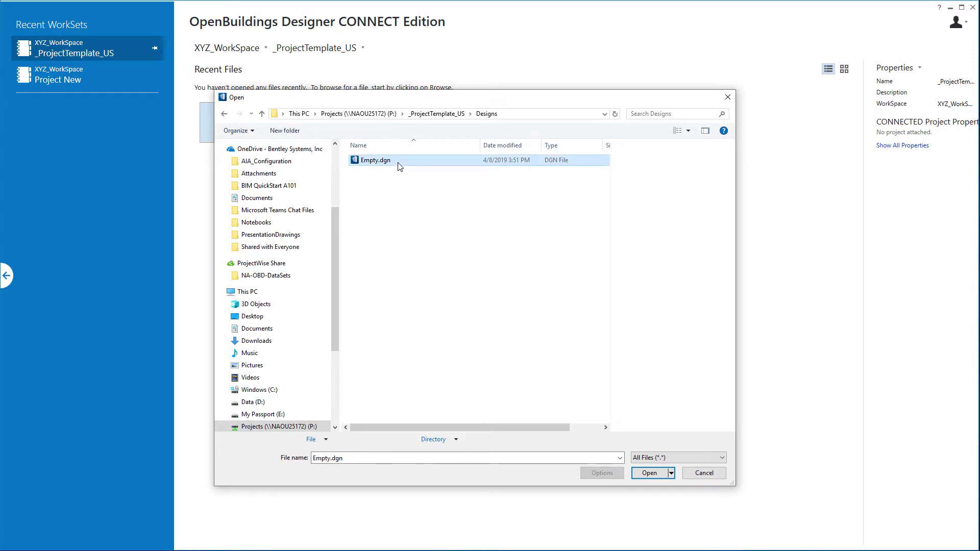
pyautogui.click(644, 473)
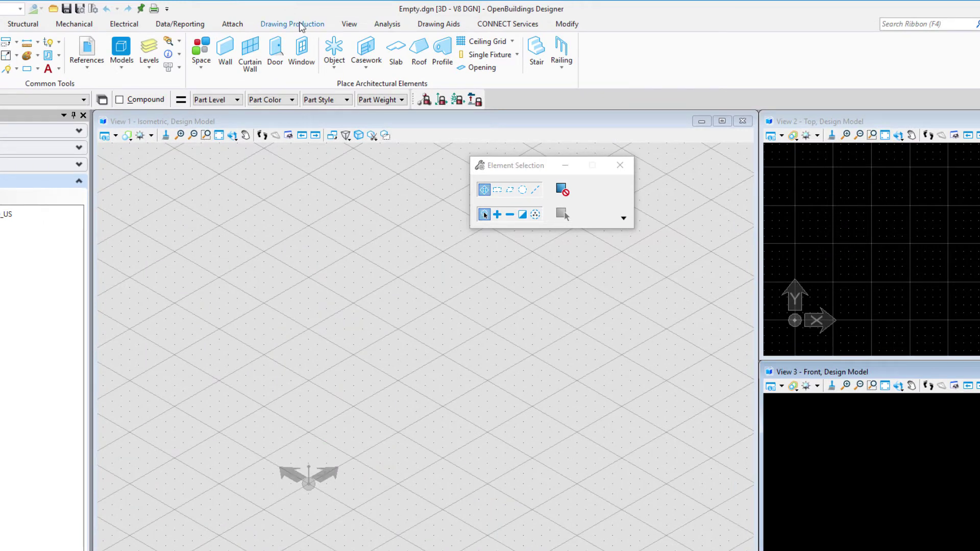
# Step: Start Manage Annotation Cells and open the cell library using the active WorkSpace XYZ_WorkSpace and WorkSet _ProjectTemplate_US
pyautogui.click(301, 25)
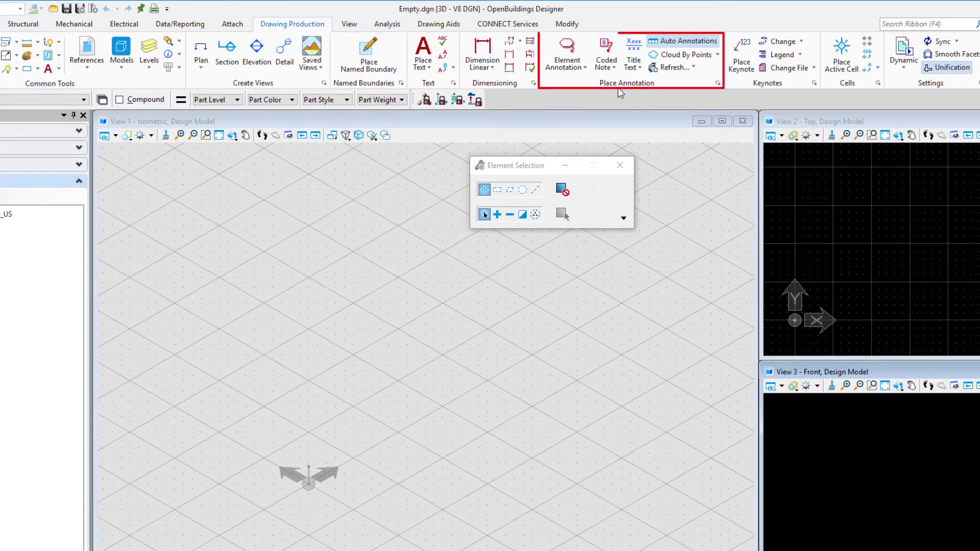
pyautogui.click(583, 67)
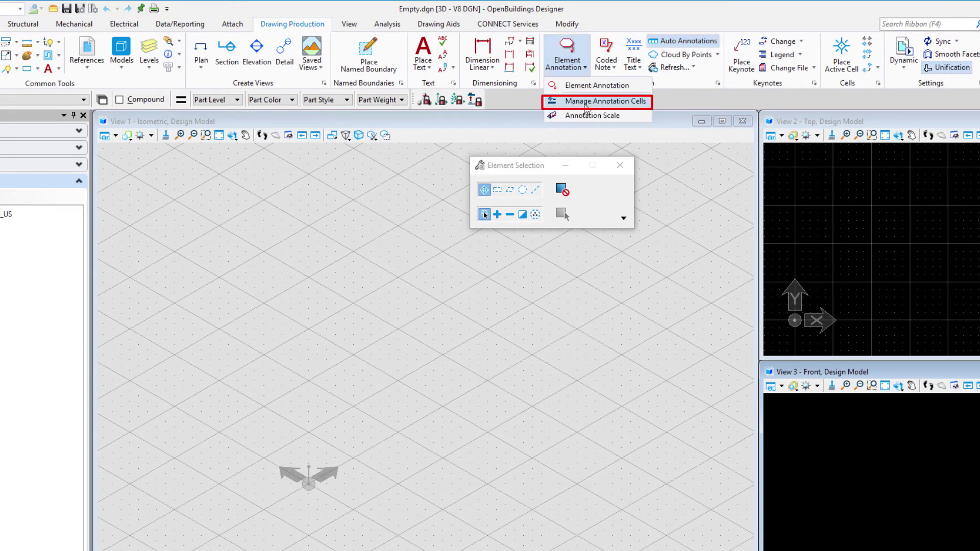
pyautogui.click(585, 101)
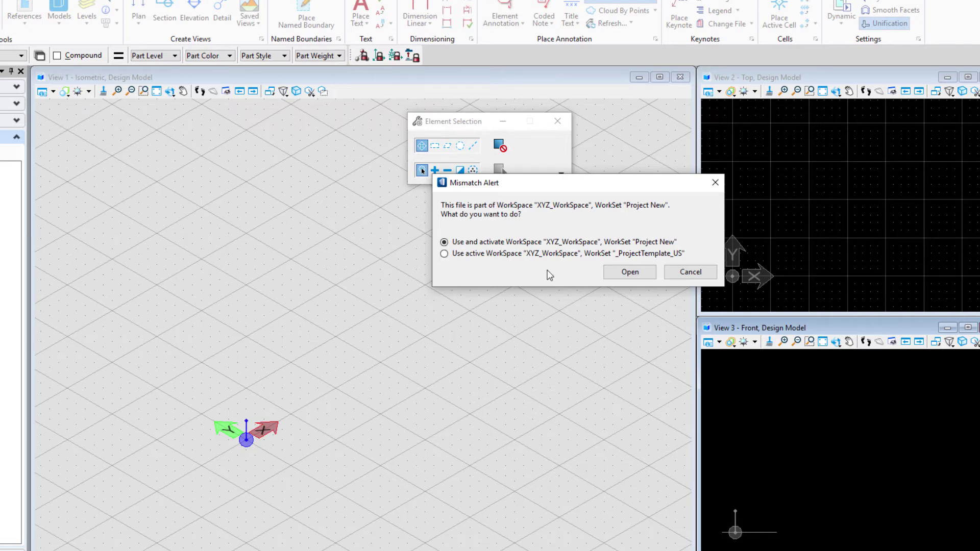
pyautogui.click(467, 255)
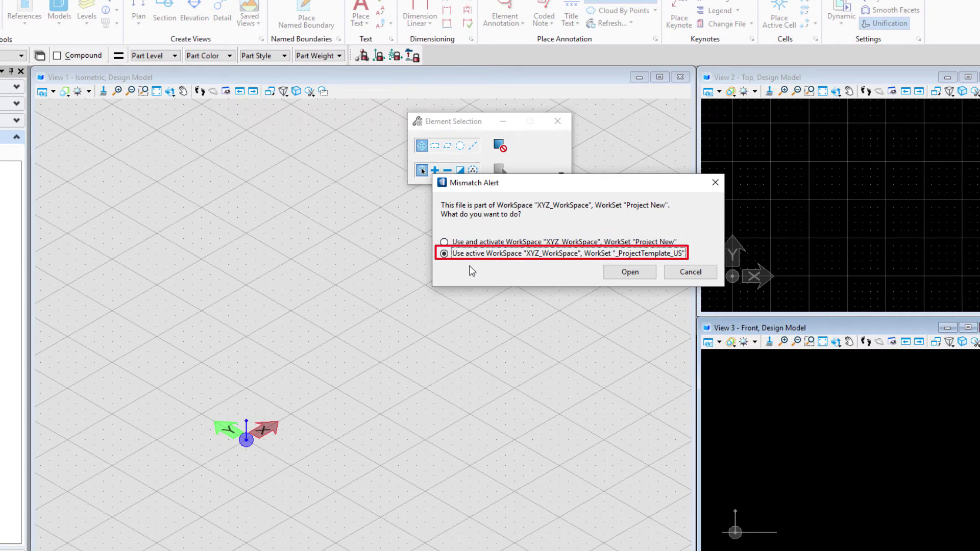
pyautogui.click(627, 273)
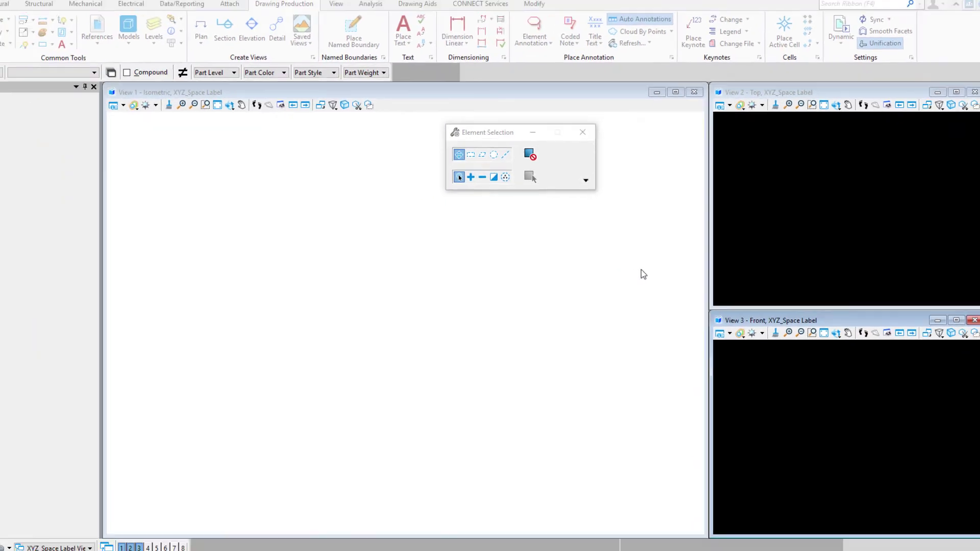
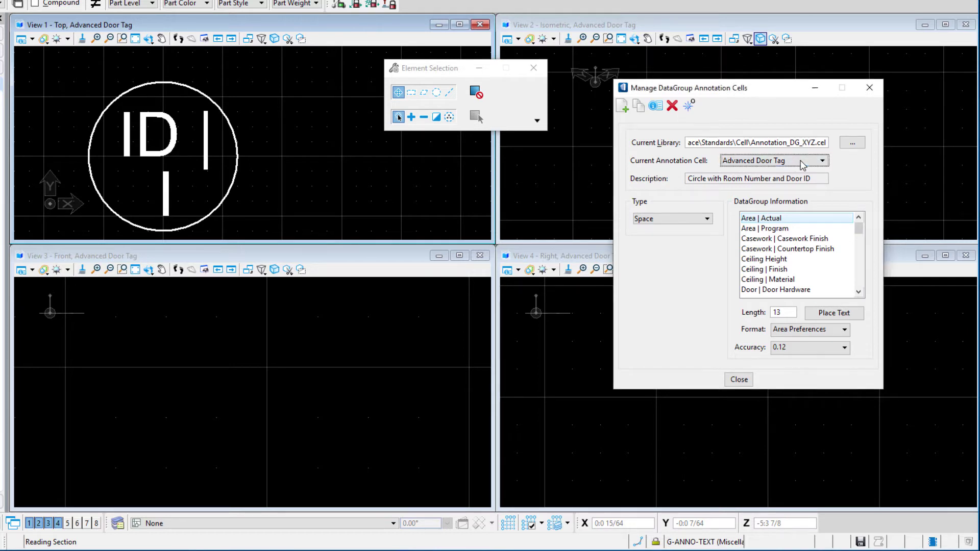
pyautogui.click(803, 163)
pyautogui.moveTo(835, 186)
pyautogui.mouseDown()
pyautogui.moveTo(835, 236)
pyautogui.moveTo(837, 189)
pyautogui.mouseUp()
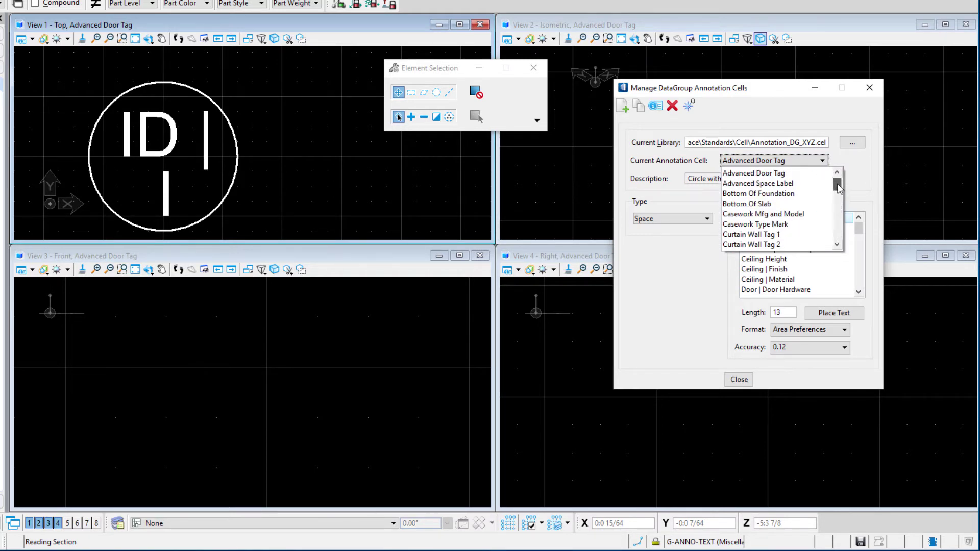
pyautogui.click(860, 171)
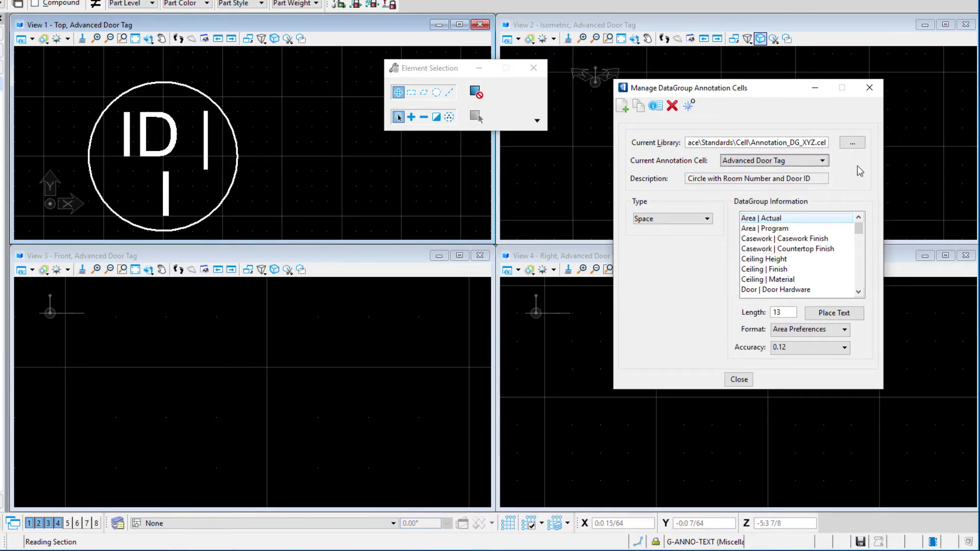
# Step: Start a new annotation cell model of type Design From Seed, entering XYZ_Space Label as both its name and description
pyautogui.click(622, 107)
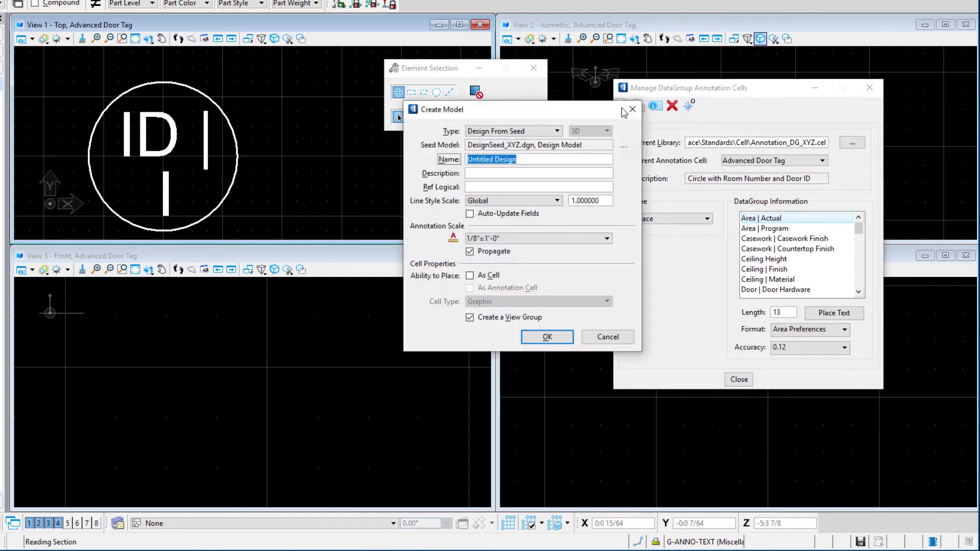
pyautogui.click(516, 131)
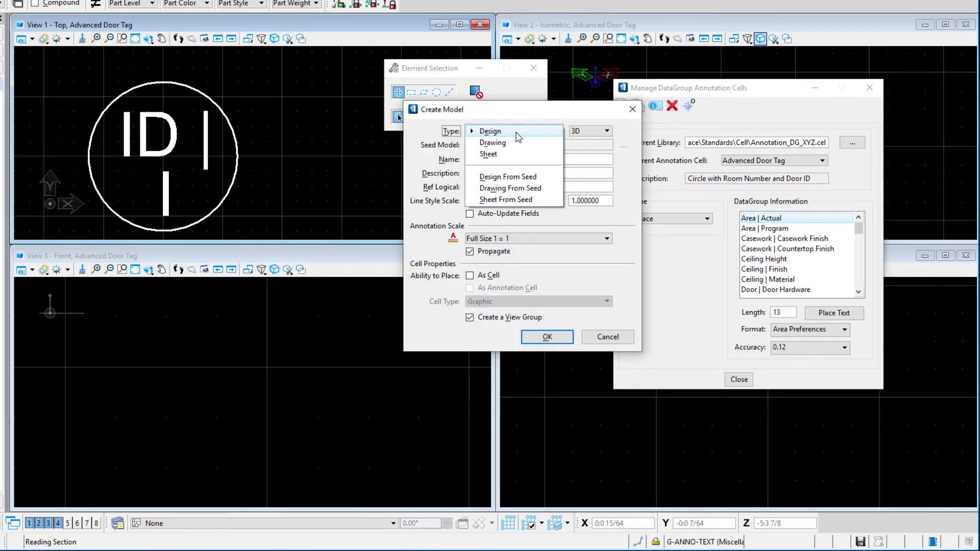
pyautogui.click(523, 177)
pyautogui.moveTo(529, 161); pyautogui.dragTo(463, 168)
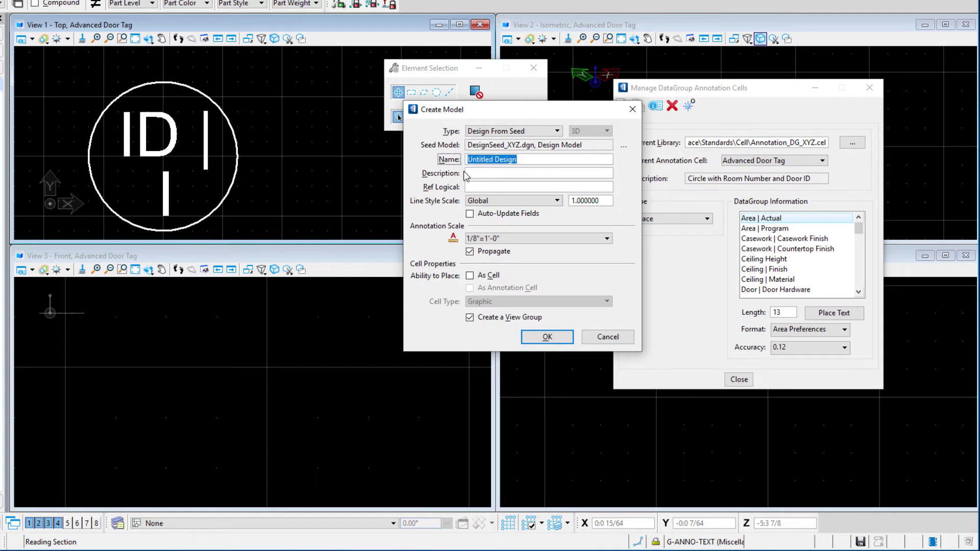
pyautogui.write('XYZ_Space Label')
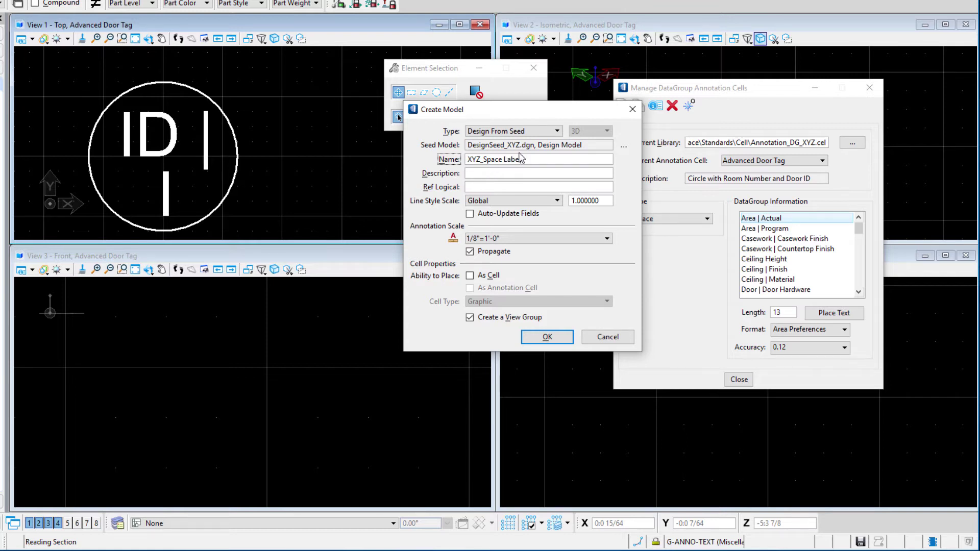
pyautogui.moveTo(521, 159); pyautogui.dragTo(466, 165)
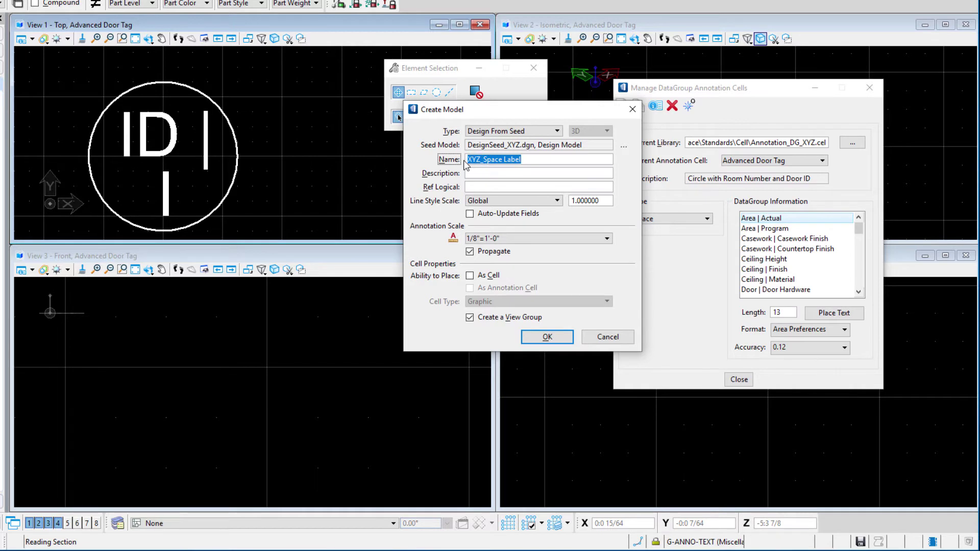
pyautogui.hotkey('ctrl', 'c')
pyautogui.click(474, 175)
pyautogui.hotkey('ctrl', 'v')
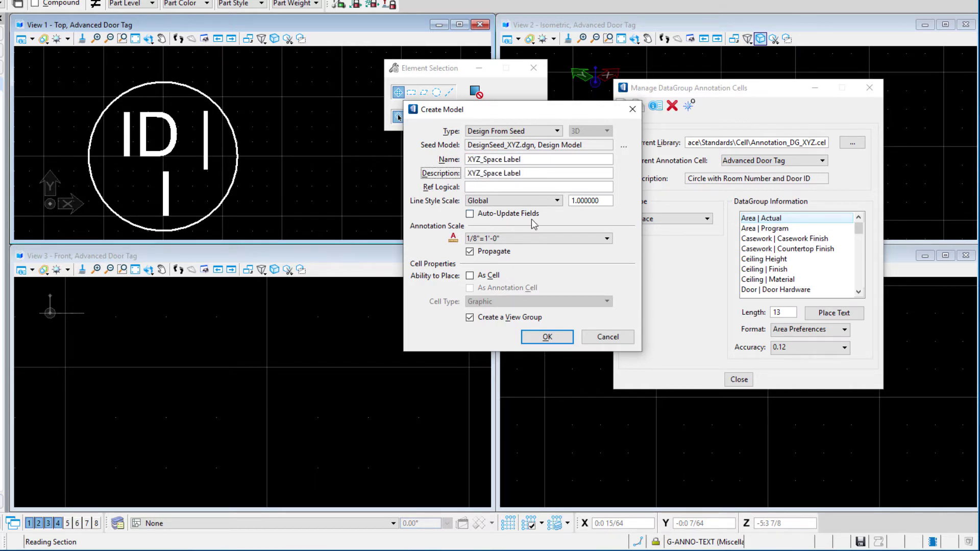
# Step: Set the new model's annotation scale to Full Size 1 = 1, allow placement as a cell, and create it
pyautogui.click(519, 239)
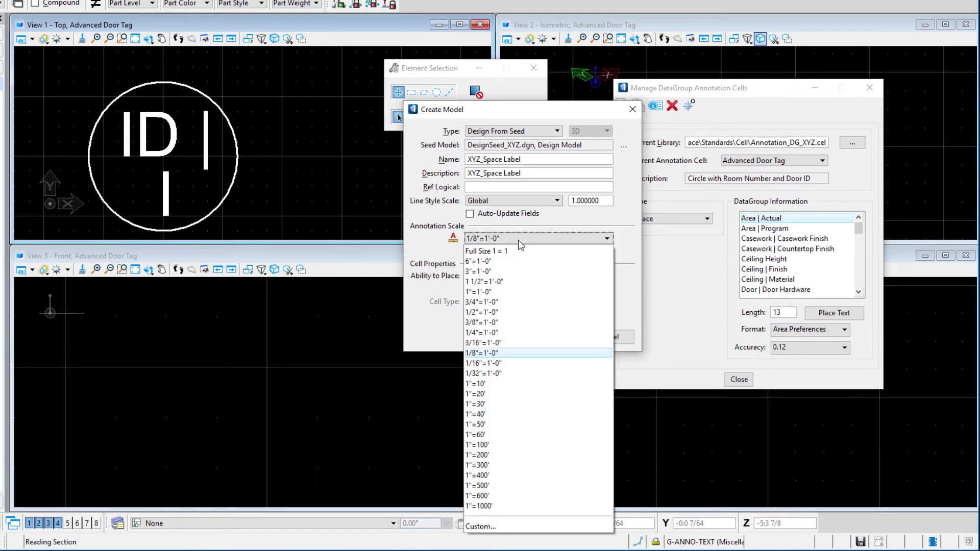
pyautogui.click(519, 250)
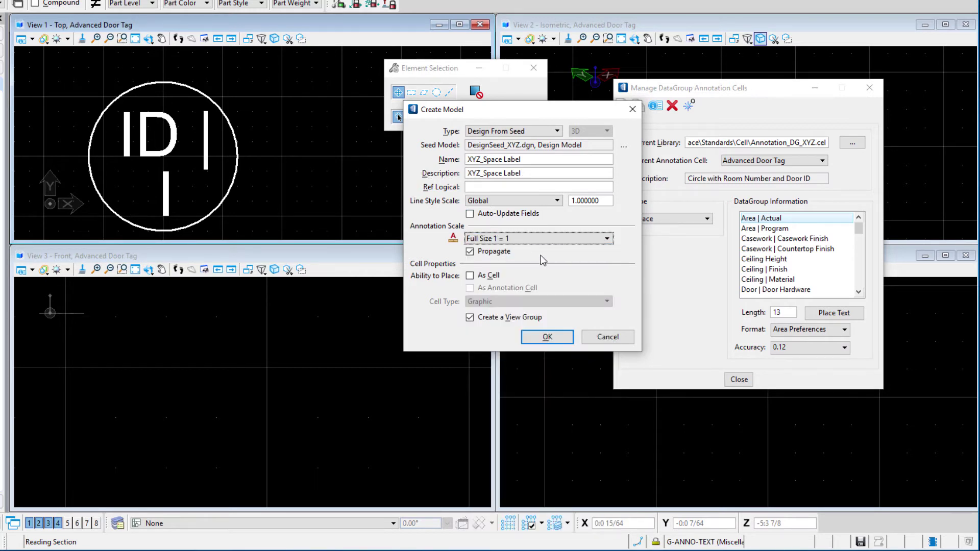
pyautogui.click(472, 277)
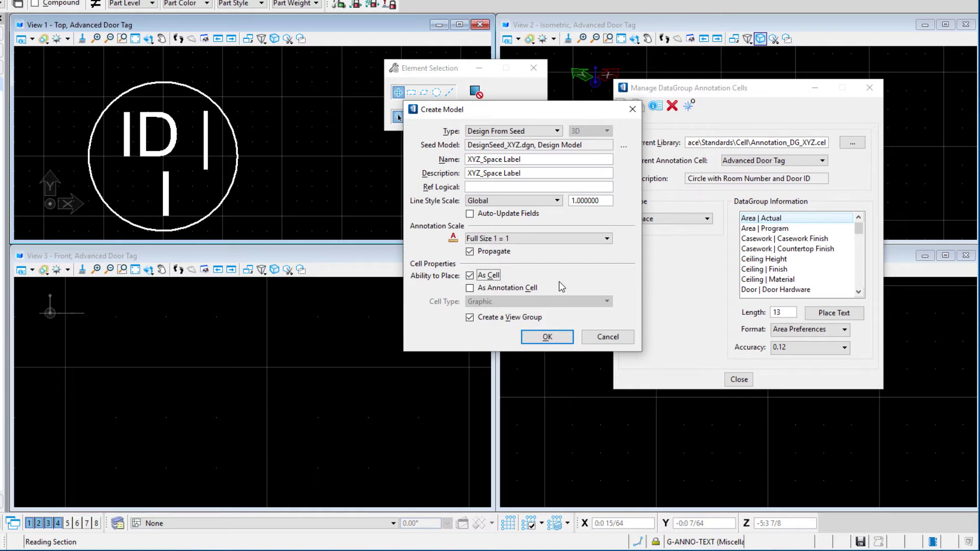
pyautogui.click(563, 339)
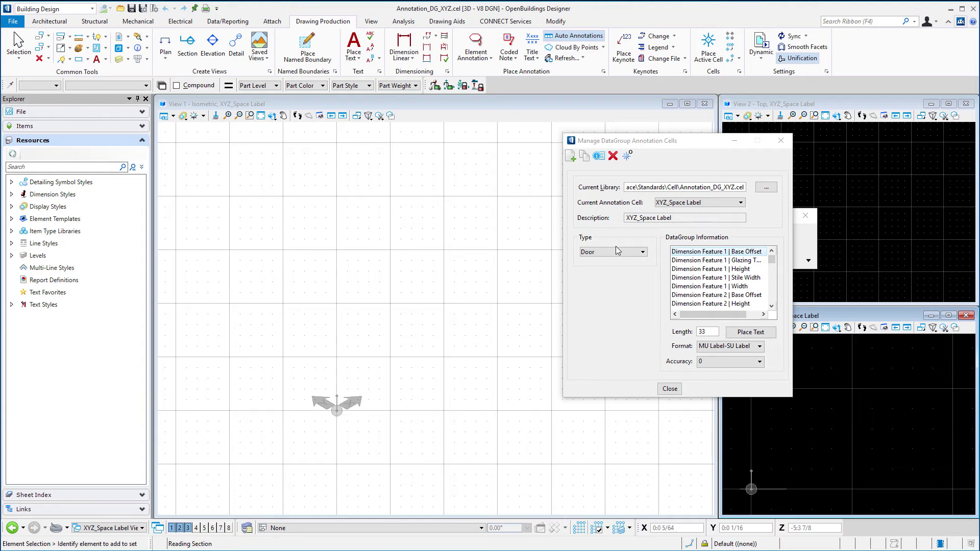
# Step: Set the DataGroup type for the XYZ_Space Label annotation cell to Space
pyautogui.click(644, 253)
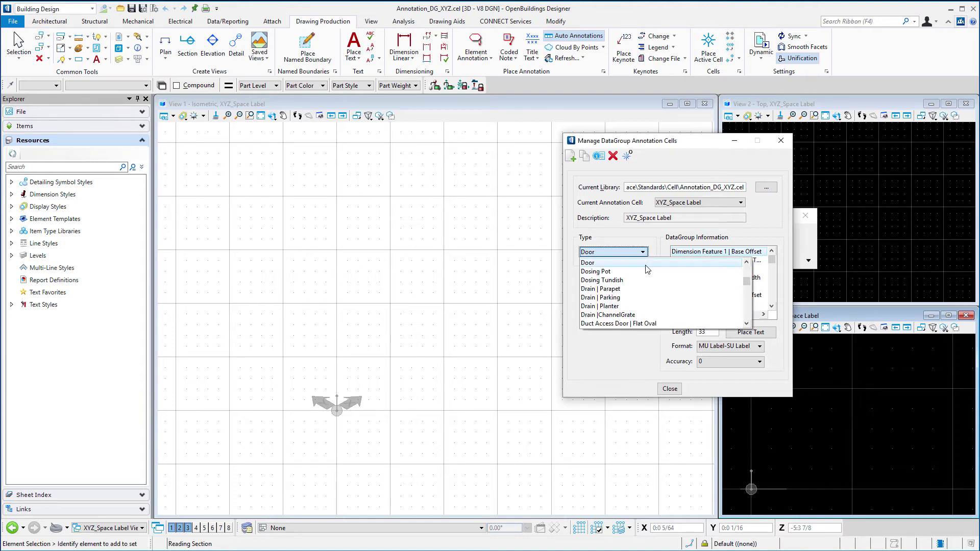
pyautogui.scroll(-6, 647, 266)
pyautogui.scroll(-8, 646, 272)
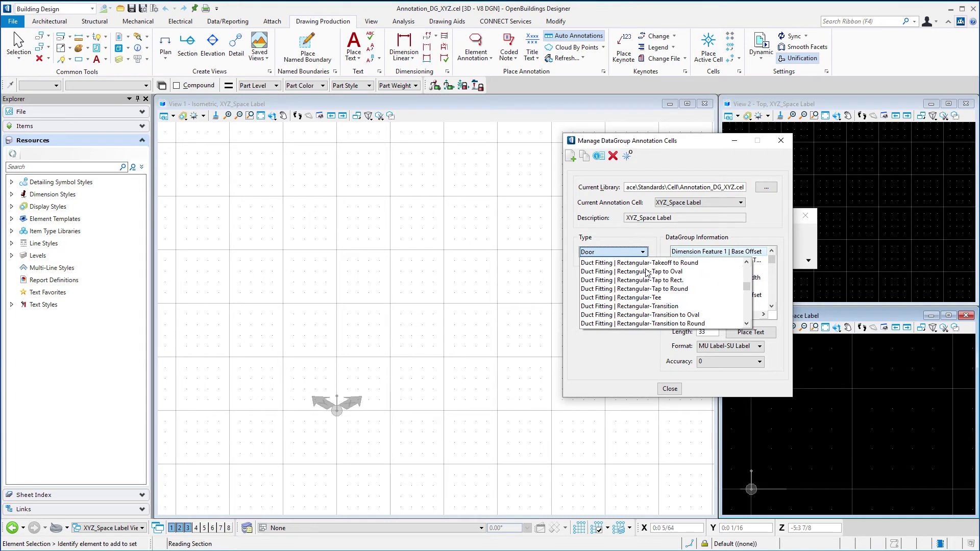
pyautogui.scroll(-10, 647, 272)
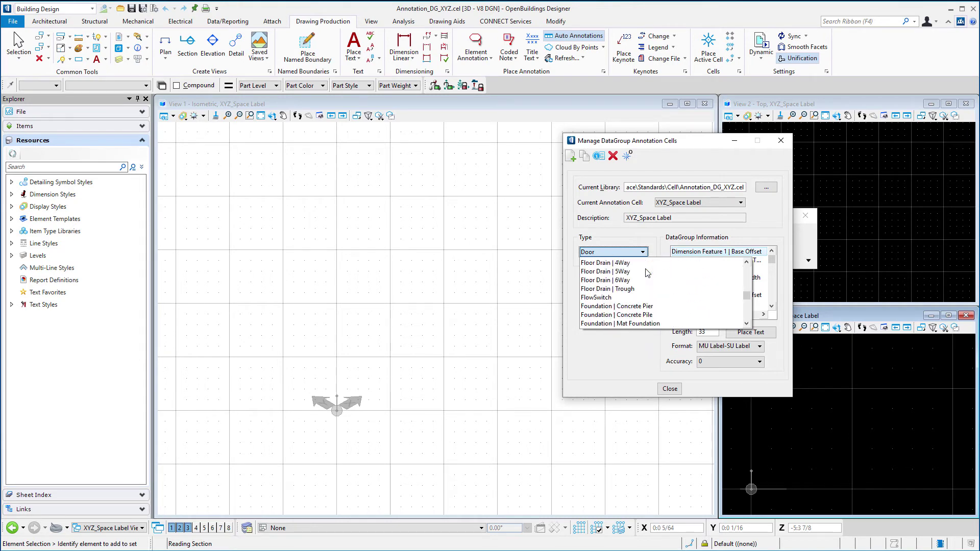
pyautogui.scroll(-10, 647, 272)
pyautogui.scroll(-10, 647, 272)
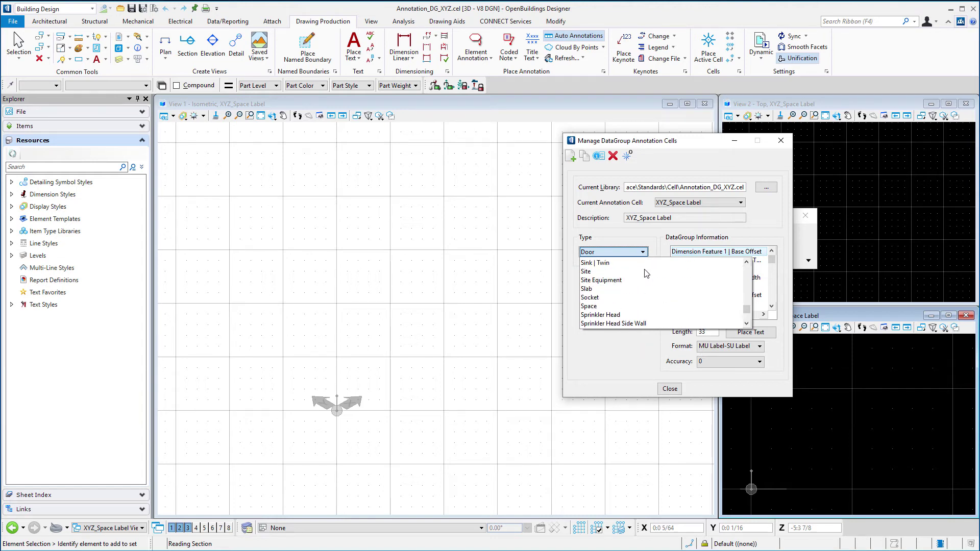
pyautogui.click(595, 307)
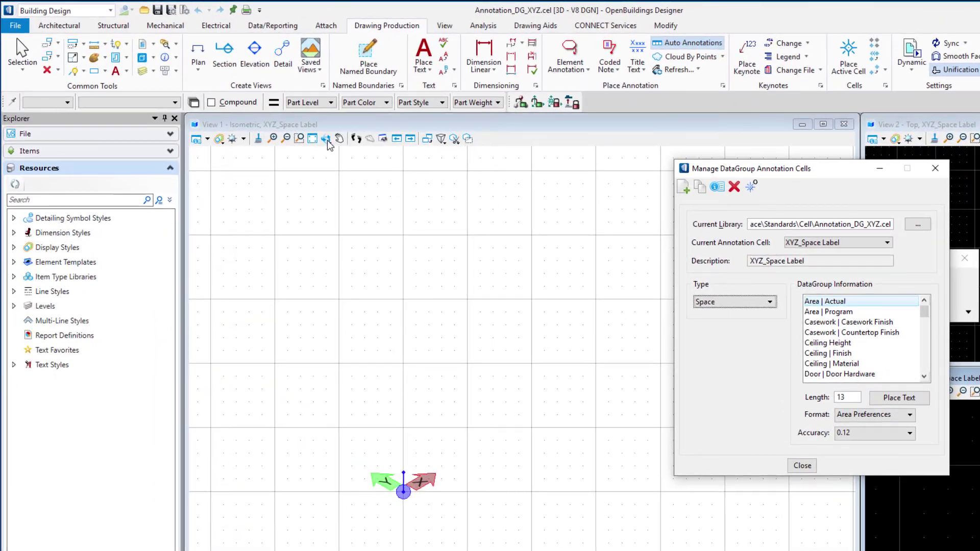
# Step: Rotate View 1 to the top view and activate the XYZ_Drawing Notes text style
pyautogui.click(326, 138)
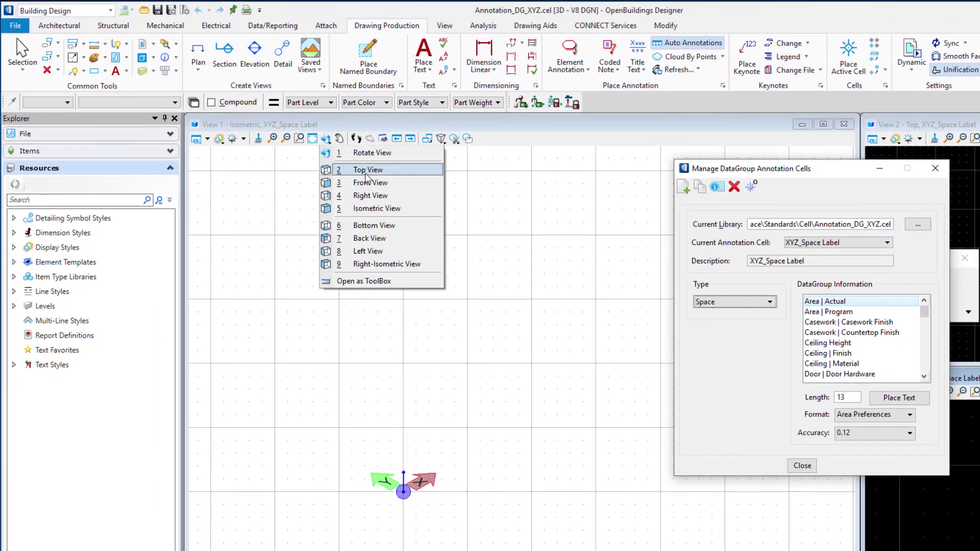
pyautogui.click(378, 169)
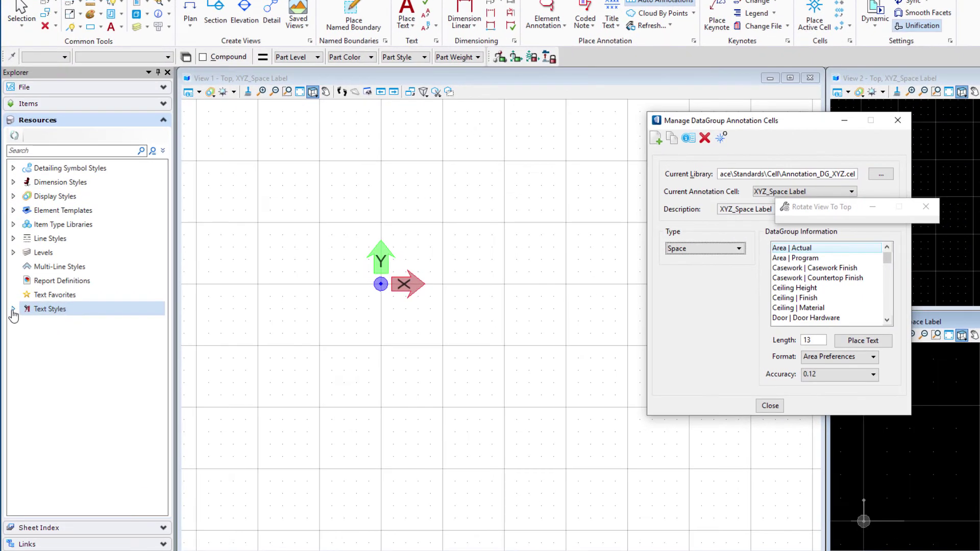
pyautogui.click(12, 304)
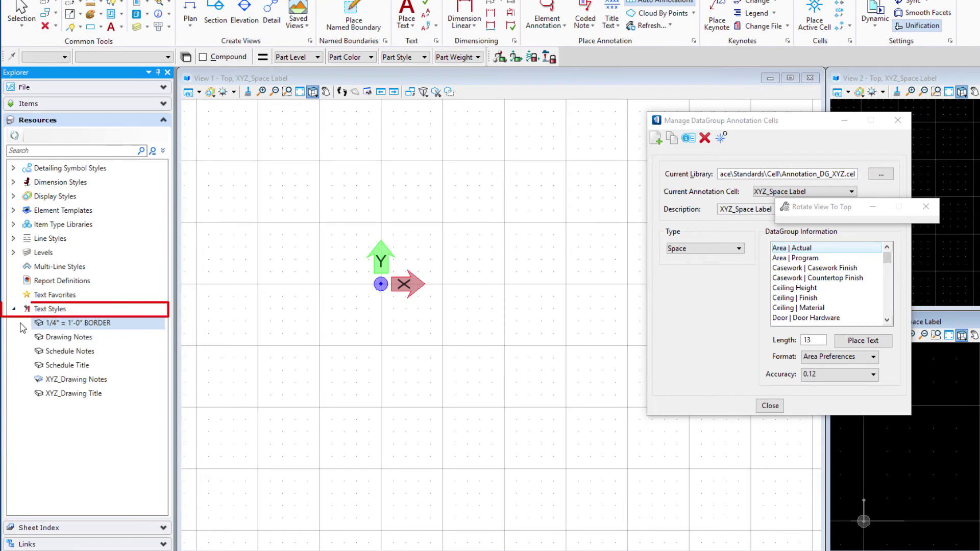
pyautogui.rightClick(59, 380)
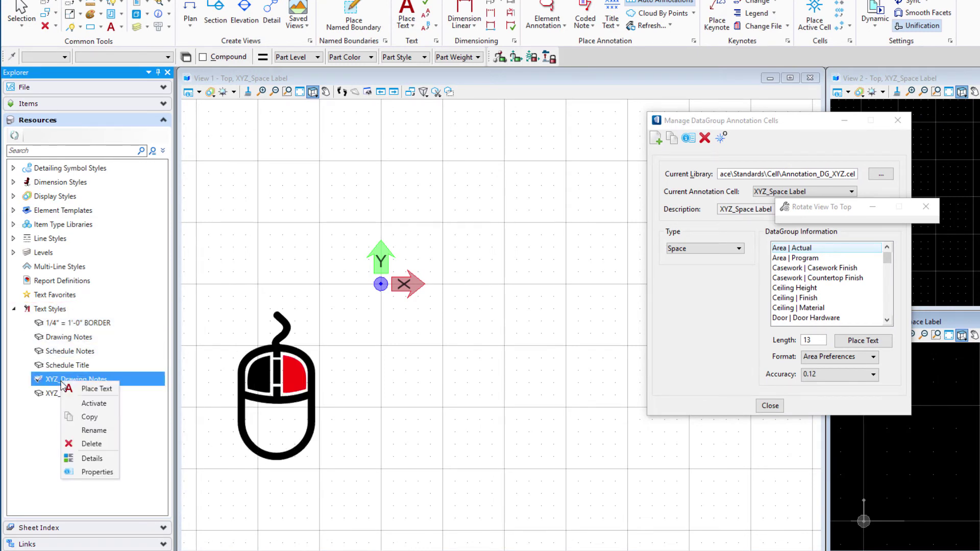
pyautogui.click(94, 407)
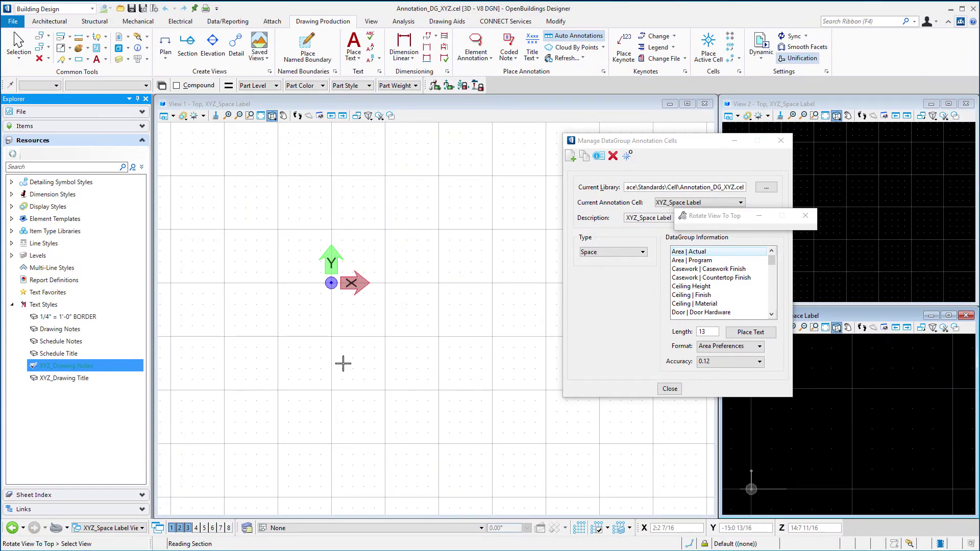
# Step: Make G-ANNO-TEXT the active level for the cell's text
pyautogui.rightClick(367, 298)
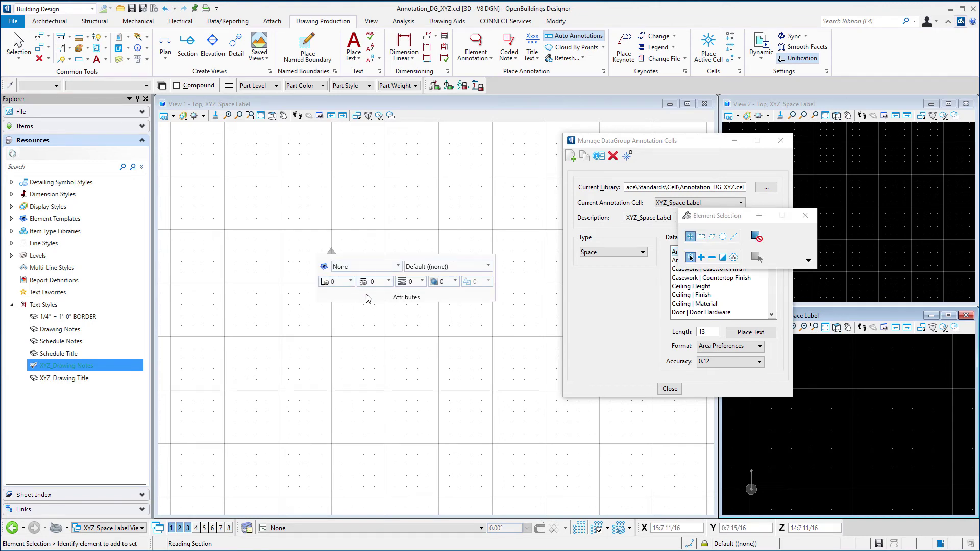
pyautogui.click(421, 268)
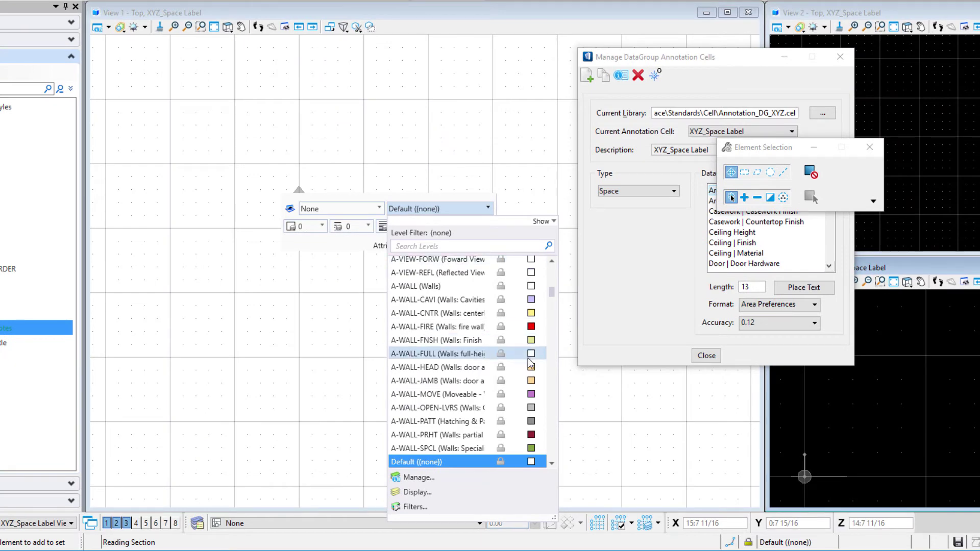
pyautogui.moveTo(551, 293); pyautogui.dragTo(459, 344)
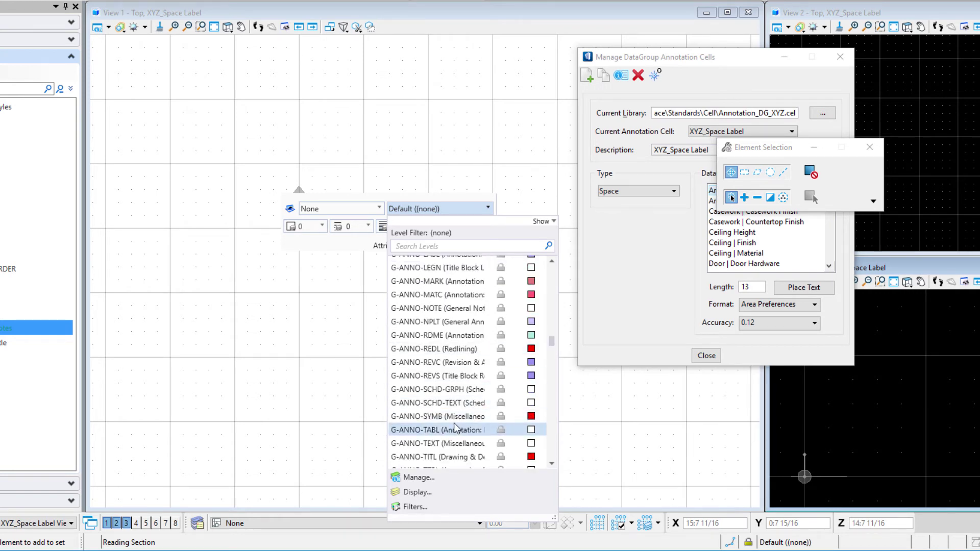
pyautogui.click(449, 443)
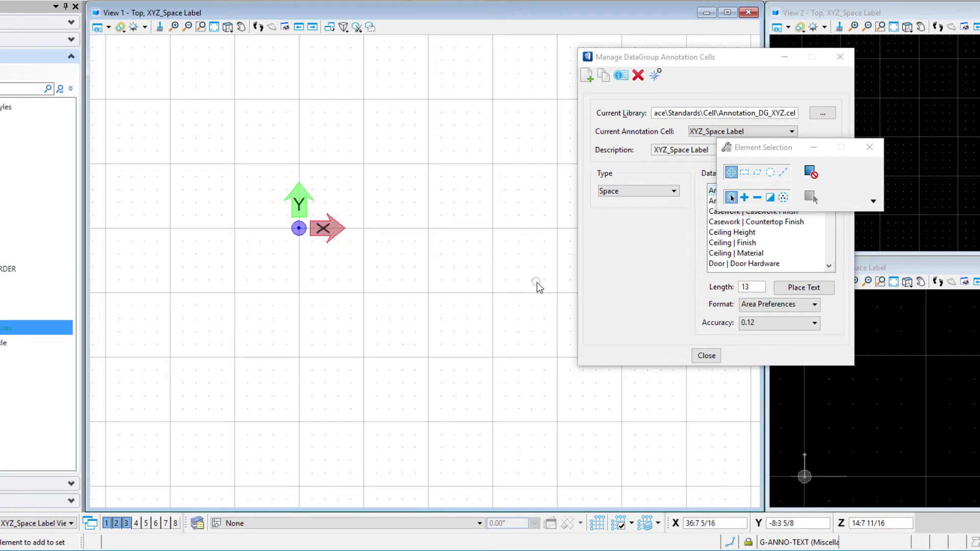
# Step: Choose the Label property from the Space DataGroup information and set its text length to 25
pyautogui.moveTo(790, 146); pyautogui.dragTo(953, 102)
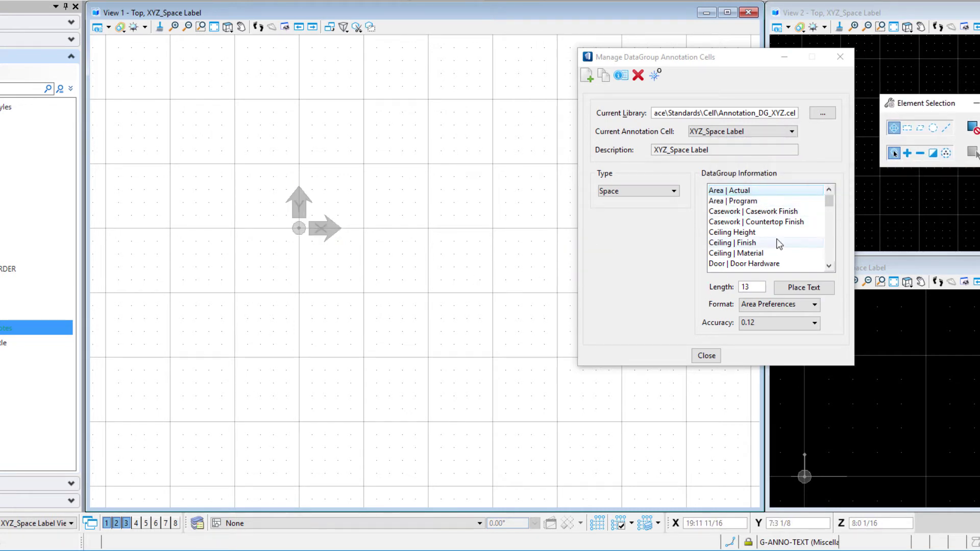
pyautogui.scroll(-10, 831, 231)
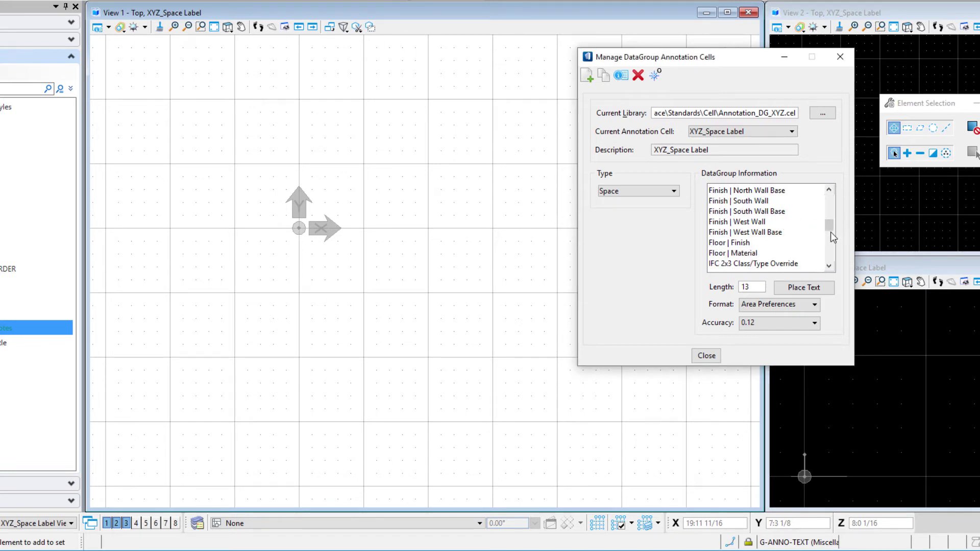
pyautogui.click(740, 203)
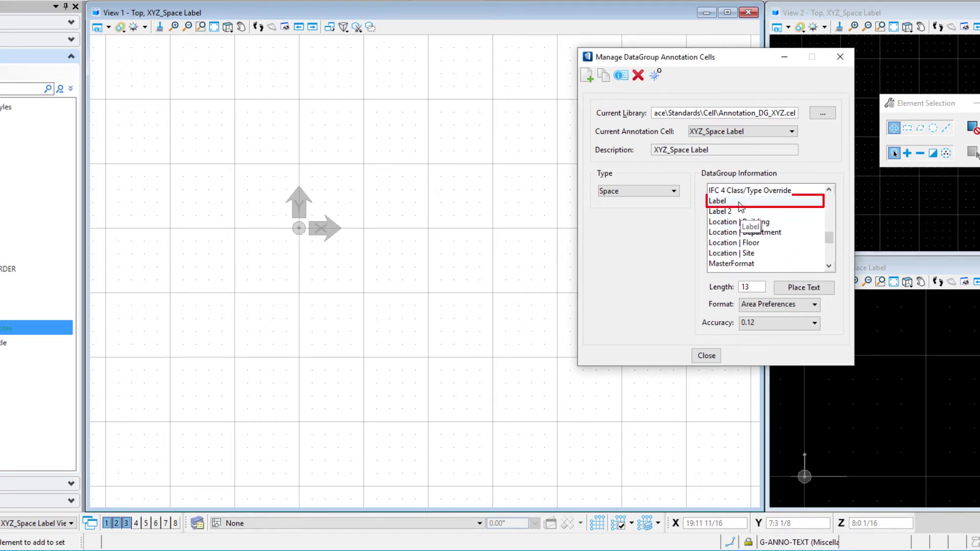
pyautogui.click(734, 286)
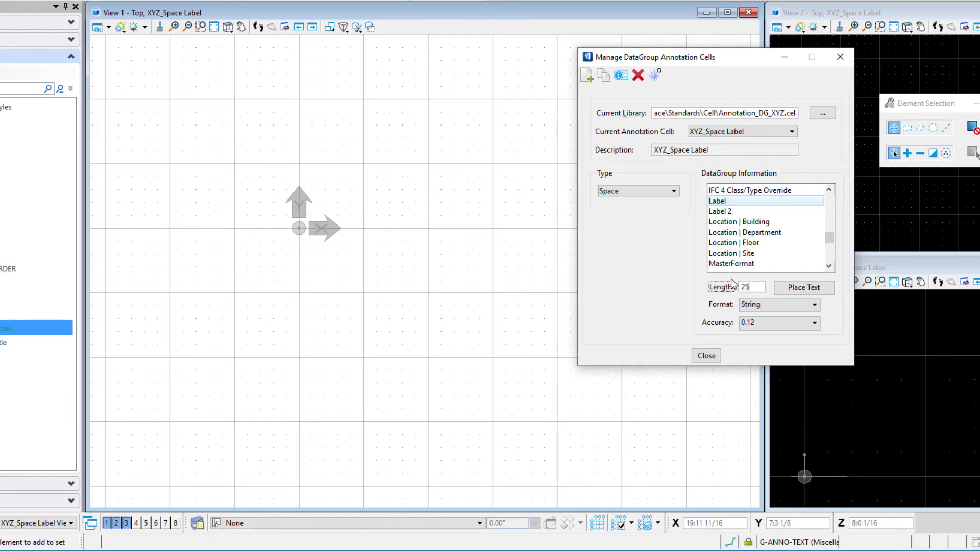
pyautogui.write('25')
pyautogui.press('Return')
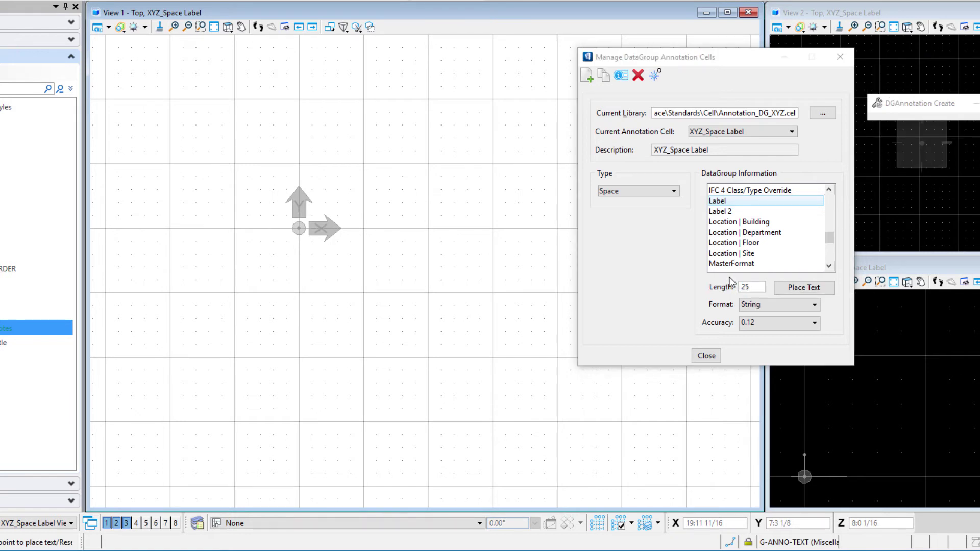
# Step: Place the Label text in View 1 just above the cell origin, starting at about X -0:2 1/4, Y 0:0 3/8
pyautogui.click(800, 289)
pyautogui.scroll(2, 295, 228)
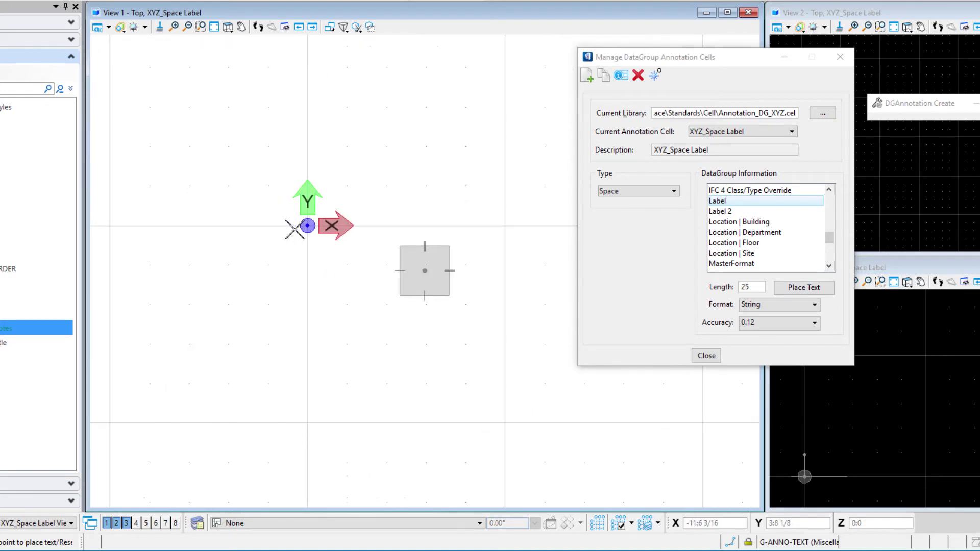
pyautogui.scroll(2, 316, 219)
pyautogui.scroll(3, 317, 219)
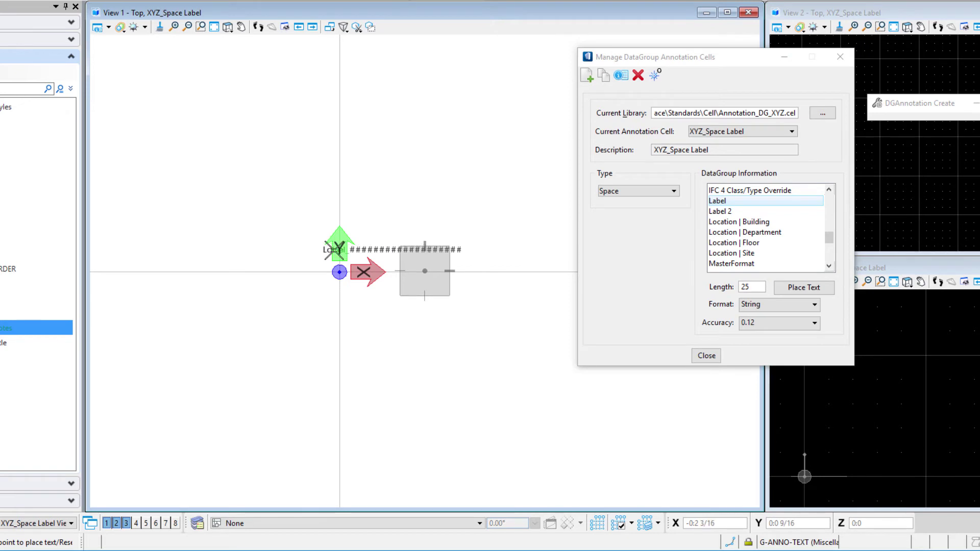
pyautogui.scroll(2, 315, 252)
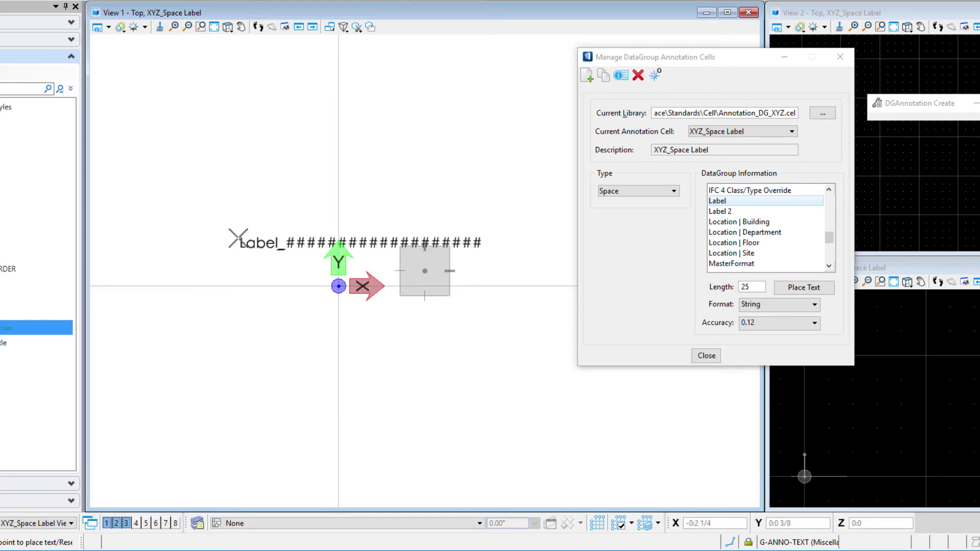
pyautogui.click(237, 239)
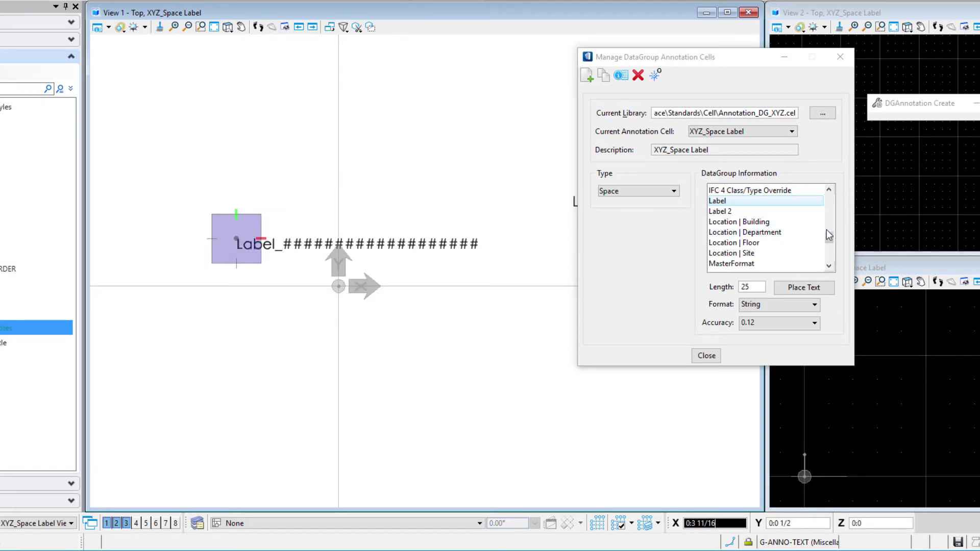
# Step: Place the Space Number property as text with a length of 5 just below the cell origin in View 1
pyautogui.click(830, 250)
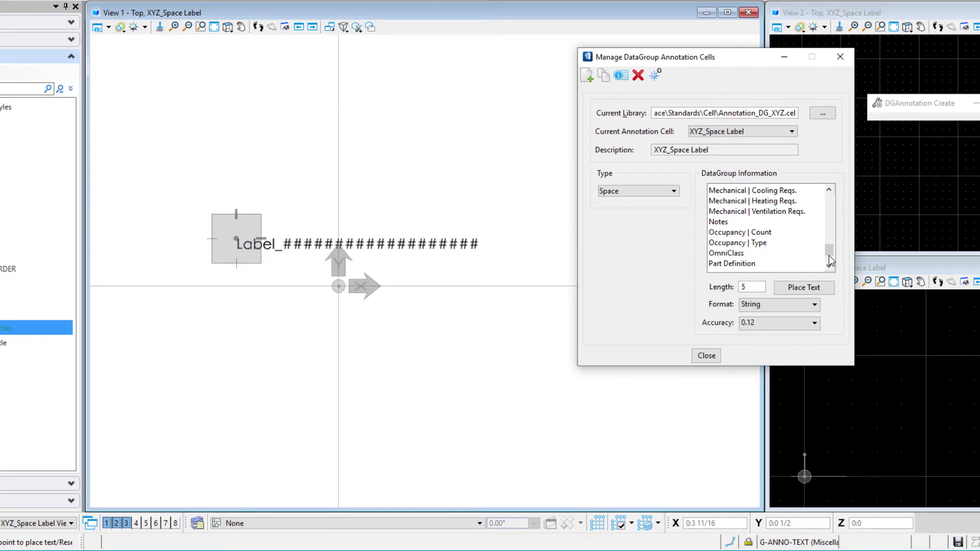
pyautogui.moveTo(829, 255); pyautogui.dragTo(796, 259)
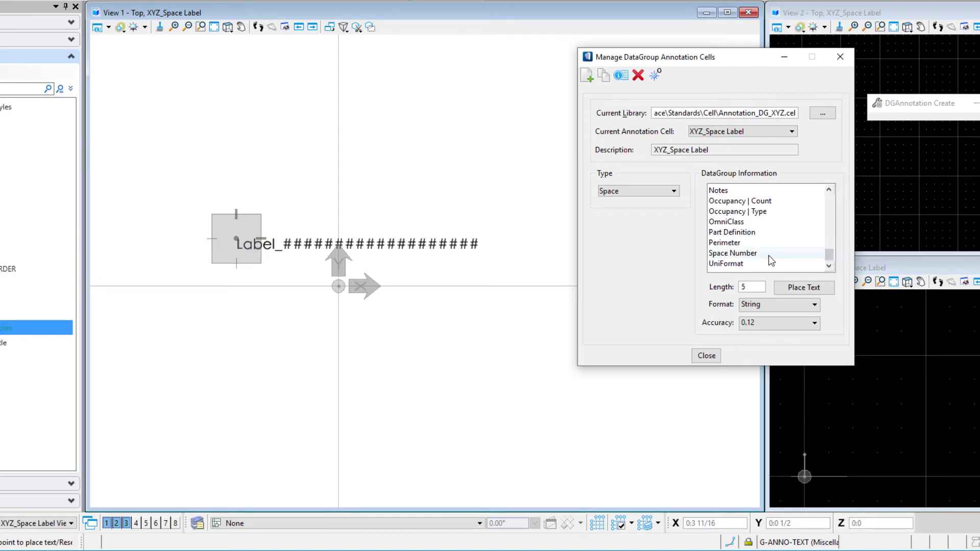
pyautogui.click(753, 253)
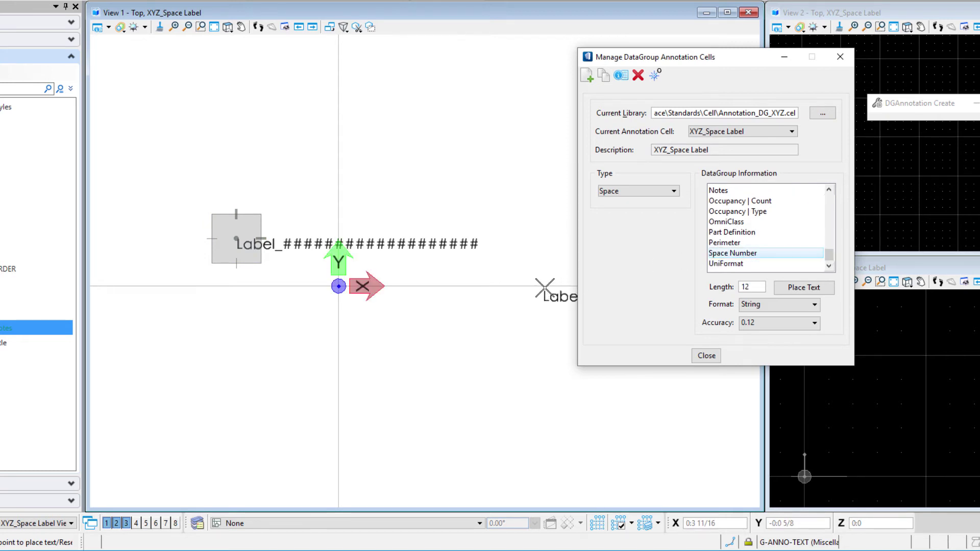
pyautogui.click(738, 290)
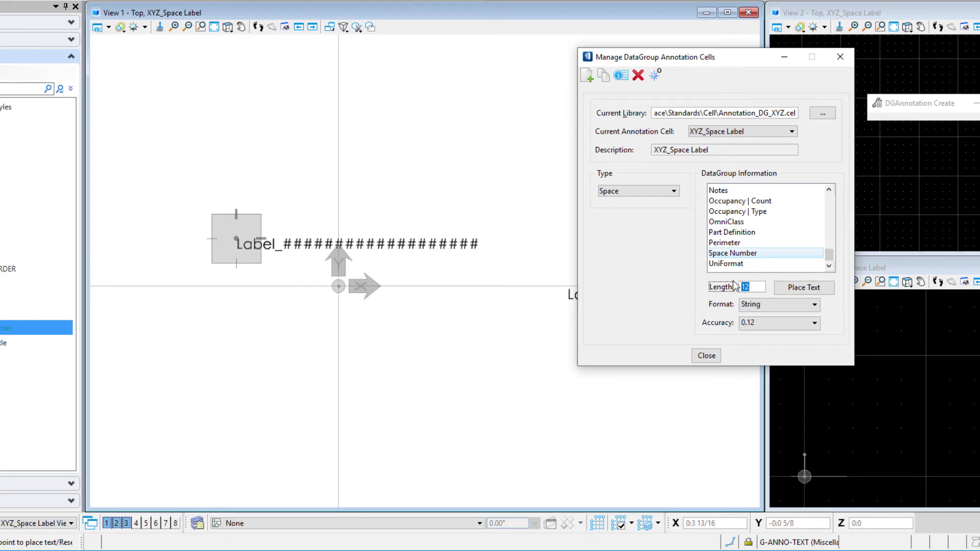
pyautogui.write('5')
pyautogui.press('Return')
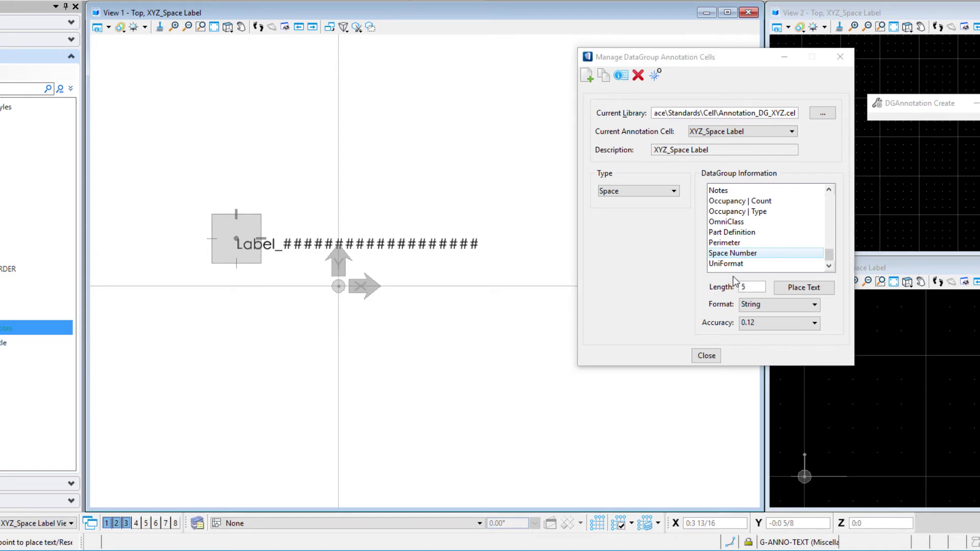
pyautogui.click(286, 304)
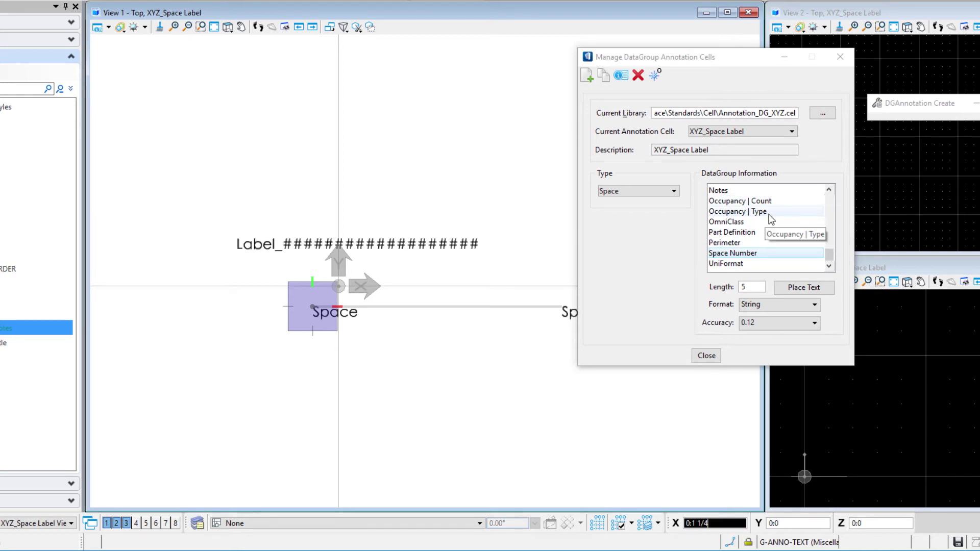
# Step: Choose the Area | Actual property for the next text, with Area Preferences as its format and an accuracy of 0
pyautogui.moveTo(830, 260); pyautogui.dragTo(829, 200)
pyautogui.click(743, 192)
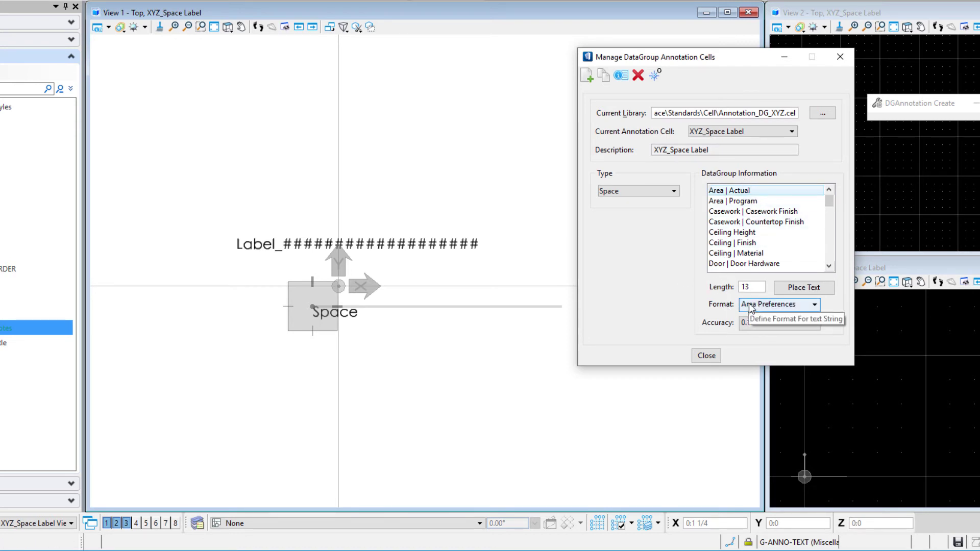
pyautogui.click(776, 305)
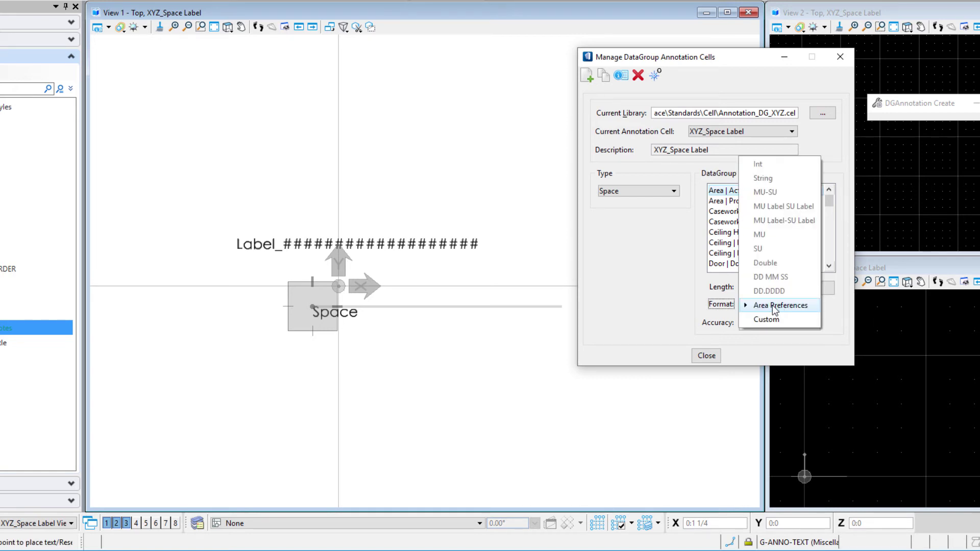
pyautogui.click(773, 306)
pyautogui.click(773, 321)
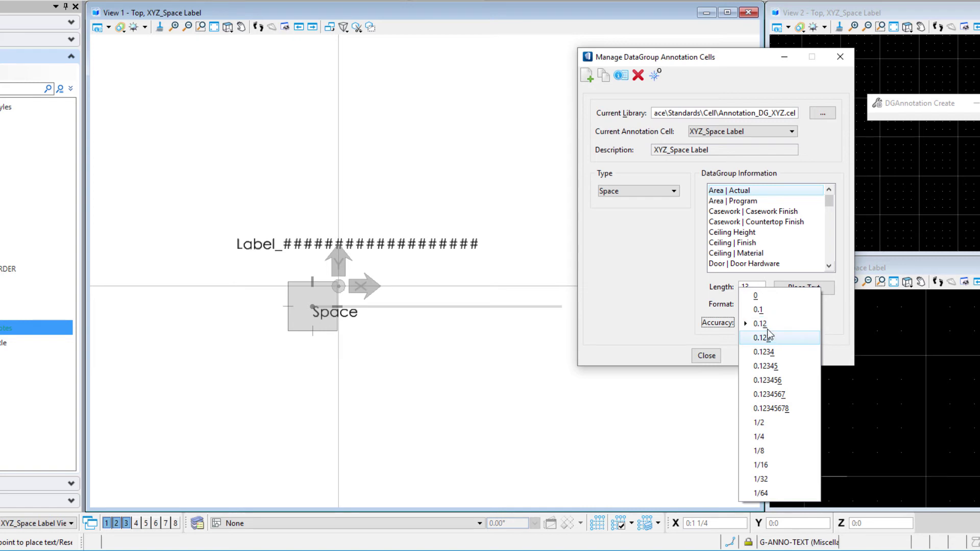
pyautogui.click(774, 300)
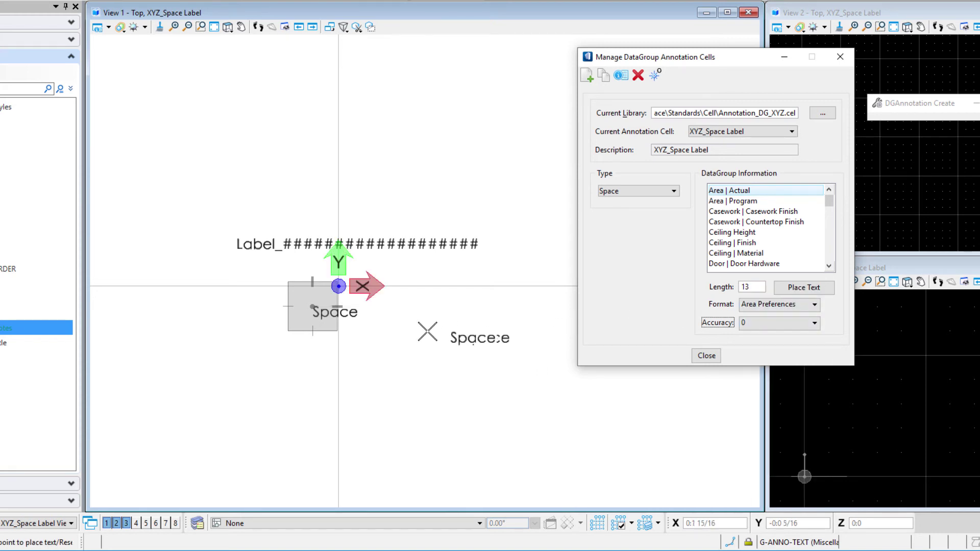
# Step: Place the Area | Actual text below the Space text in View 1 and end the text placement
pyautogui.click(800, 288)
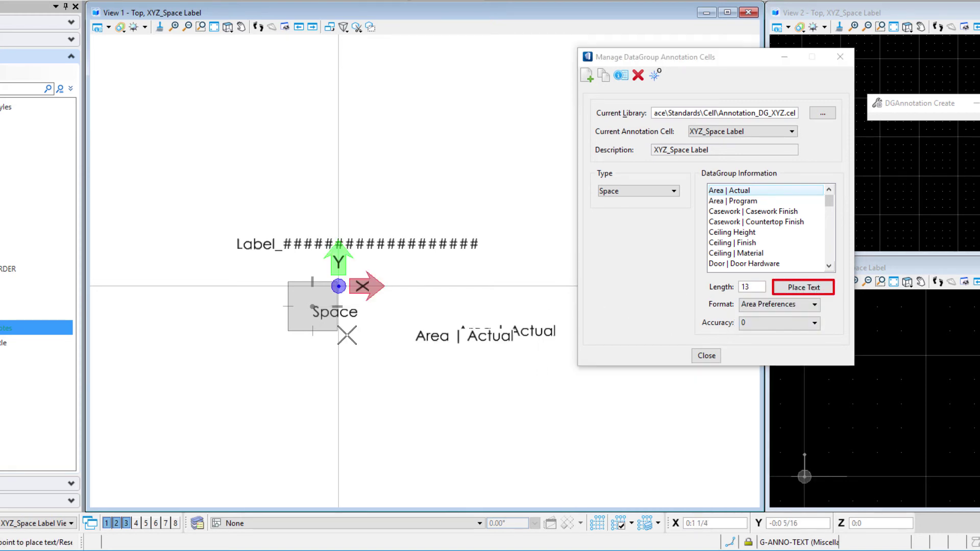
pyautogui.click(297, 345)
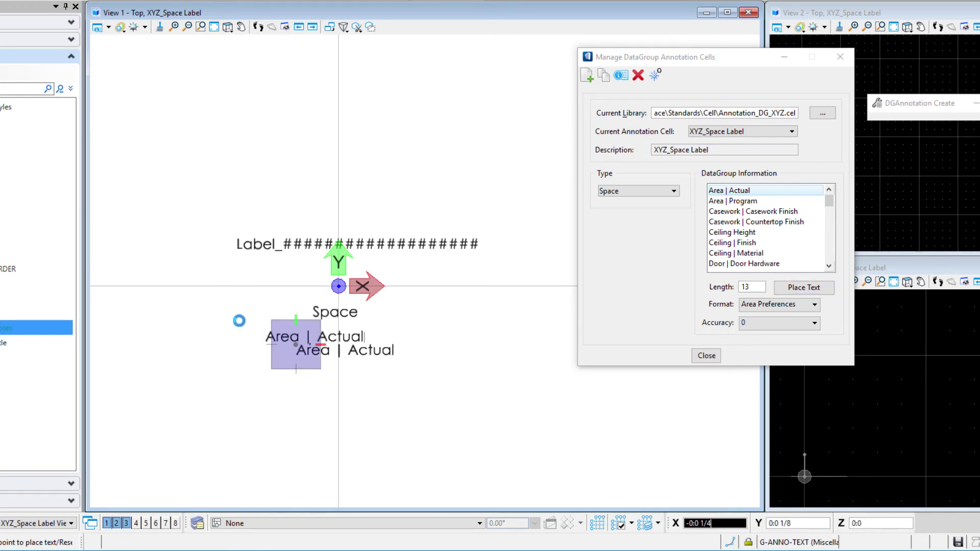
pyautogui.rightClick(242, 320)
pyautogui.scroll(2, 257, 325)
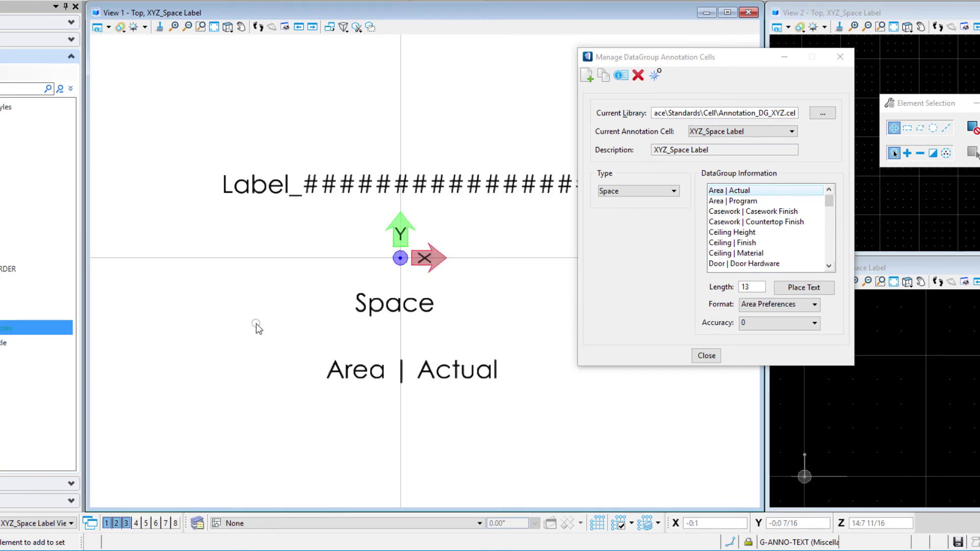
# Step: Change the justification of the Label, Space and Area | Actual texts to Center Center
pyautogui.moveTo(642, 58); pyautogui.dragTo(769, 79)
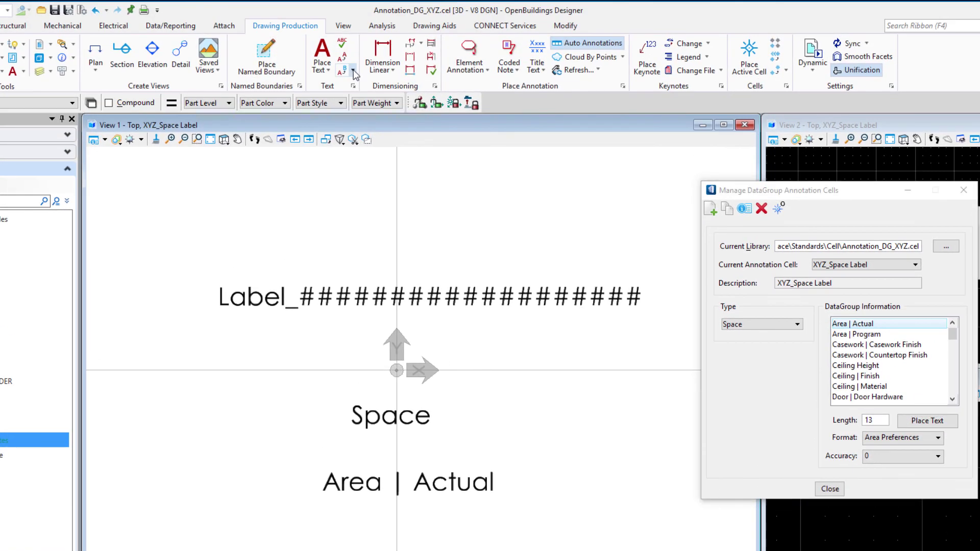
pyautogui.click(353, 72)
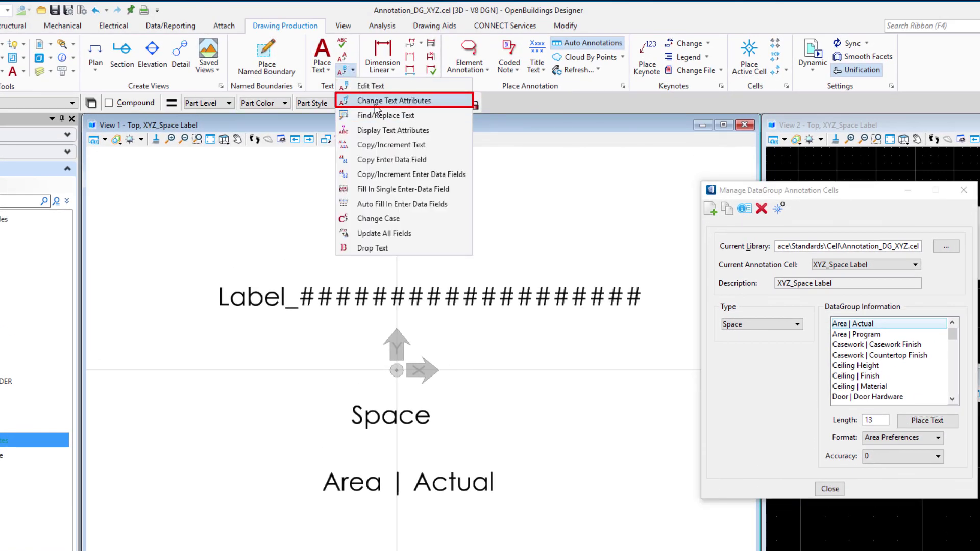
pyautogui.click(375, 105)
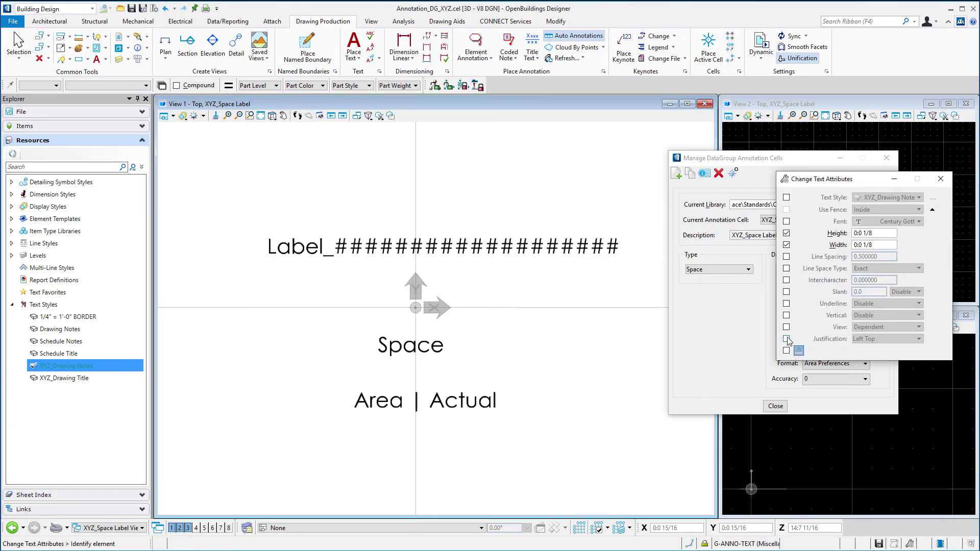
pyautogui.click(787, 338)
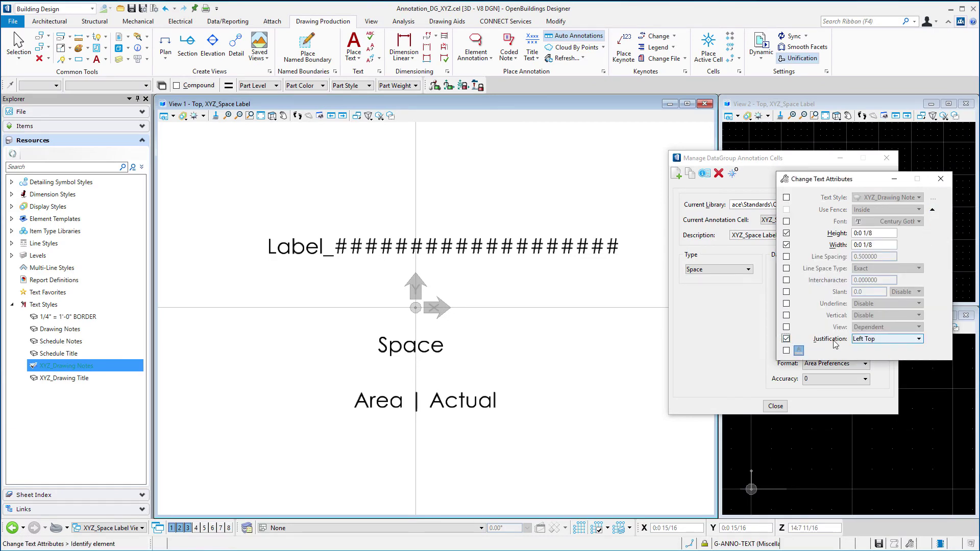
pyautogui.click(868, 339)
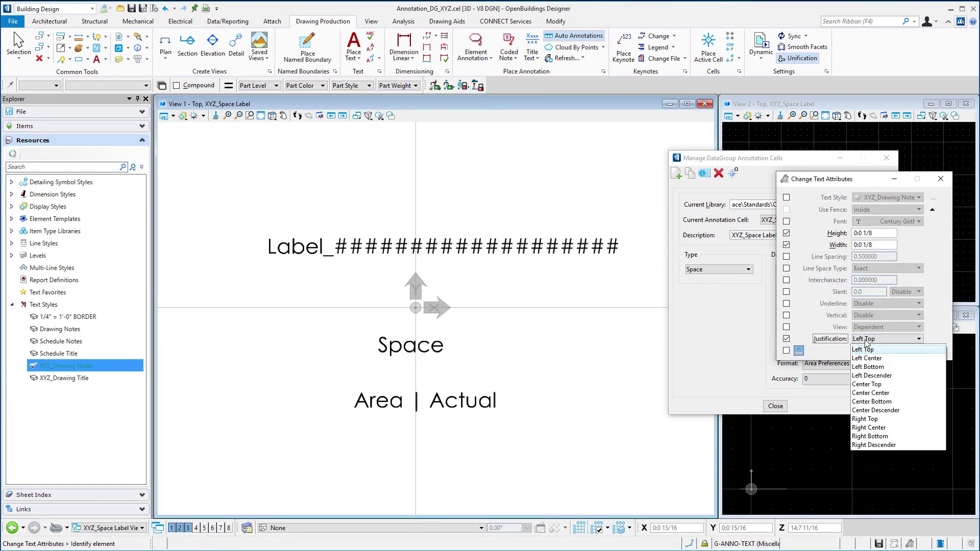
pyautogui.click(867, 394)
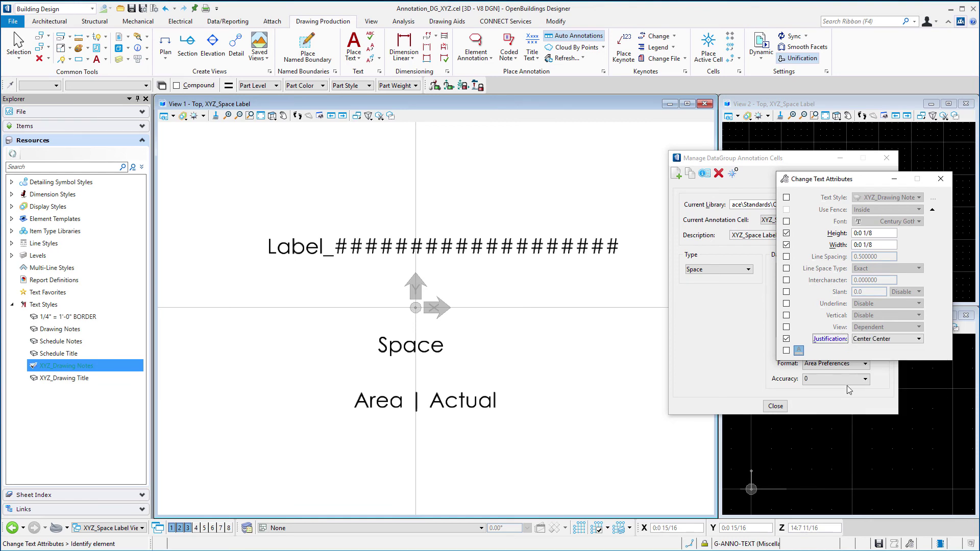
pyautogui.click(494, 247)
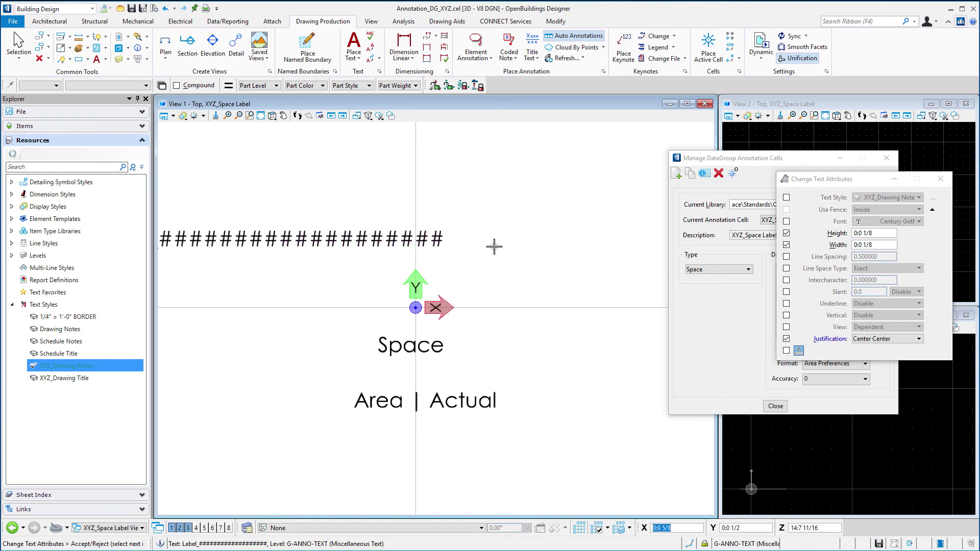
pyautogui.click(430, 347)
pyautogui.click(458, 401)
pyautogui.scroll(-2, 565, 367)
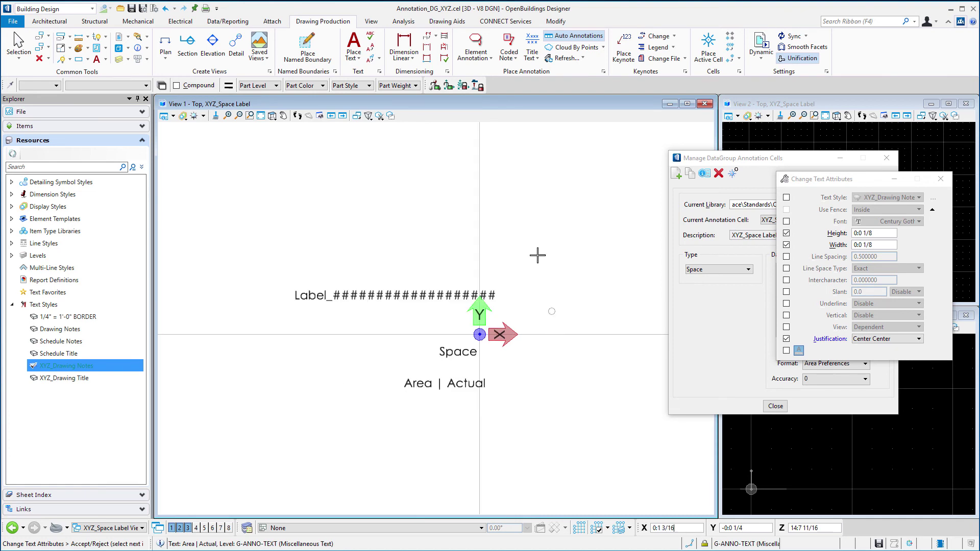
# Step: Move the Label text so that it is centred horizontally just above the cell origin
pyautogui.rightClick(539, 229)
pyautogui.click(559, 262)
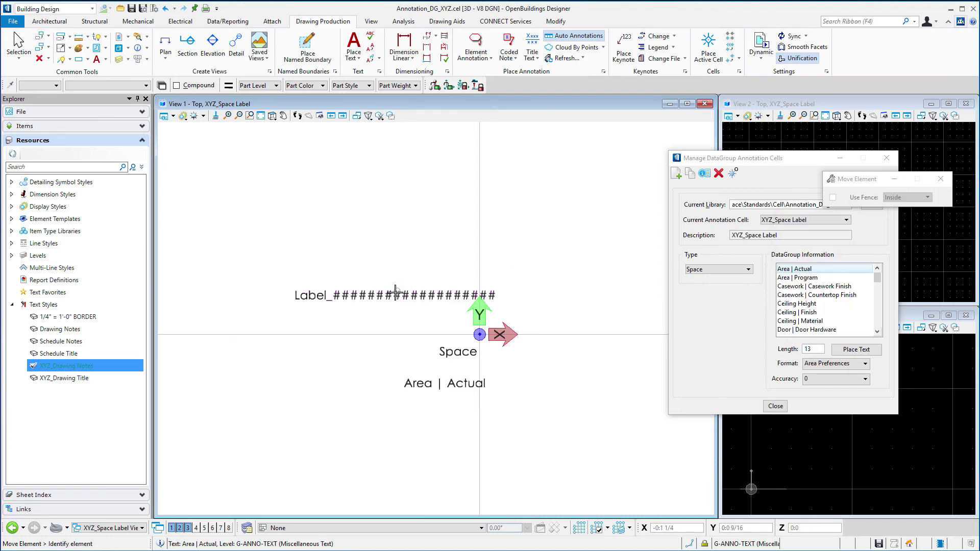
pyautogui.click(394, 295)
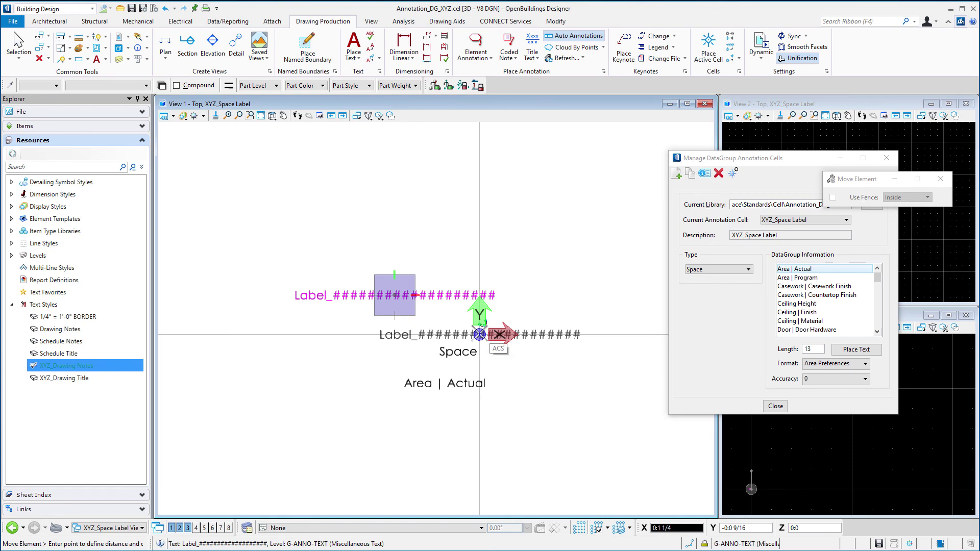
pyautogui.write('8')
pyautogui.click(479, 335)
# Step: Move the Space text to 0:0 1/8 directly below the cell origin and the Area | Actual text centrally beneath it
pyautogui.click(459, 351)
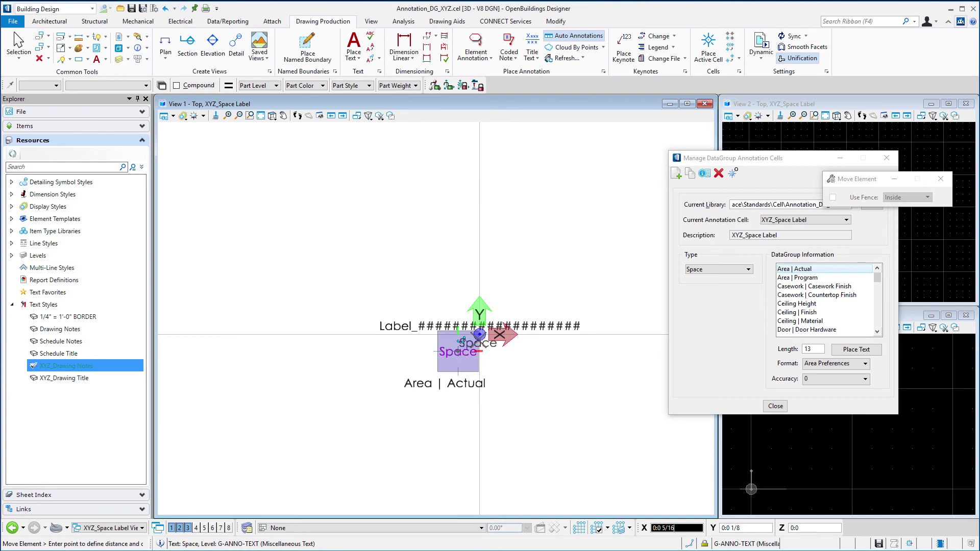
pyautogui.scroll(5, 482, 343)
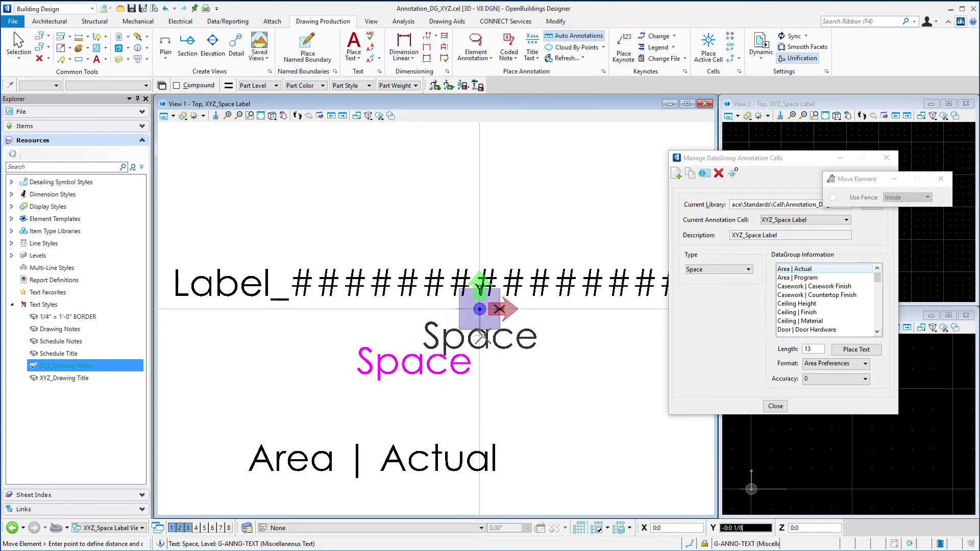
pyautogui.click(483, 335)
pyautogui.click(371, 458)
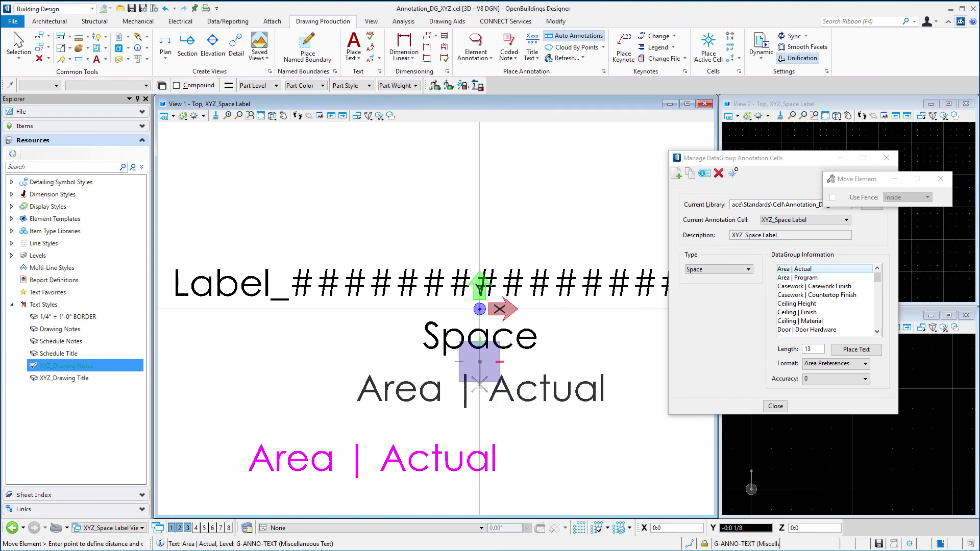
pyautogui.click(480, 388)
pyautogui.scroll(-3, 376, 389)
pyautogui.press('Escape')
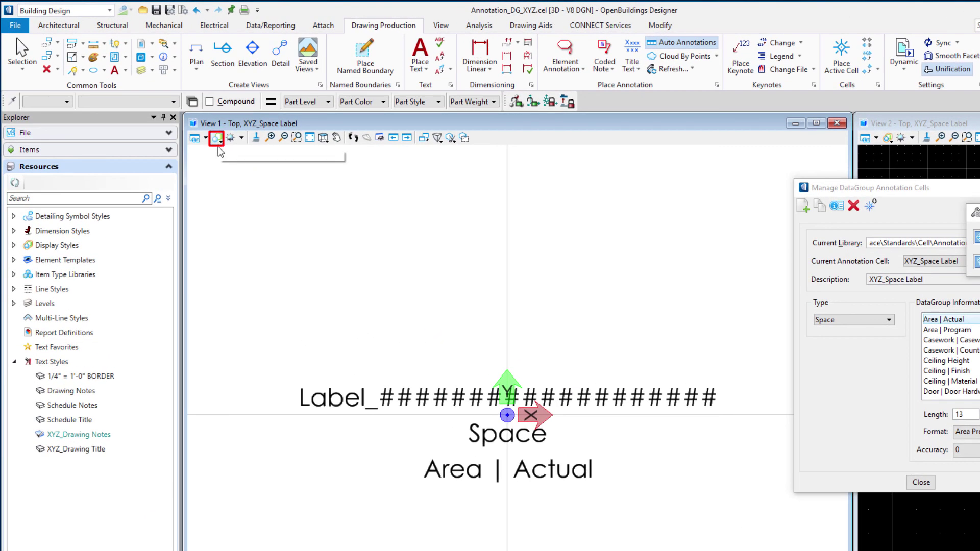
# Step: Change the display style of View 1
pyautogui.click(218, 138)
pyautogui.moveTo(359, 294)
pyautogui.click(416, 304)
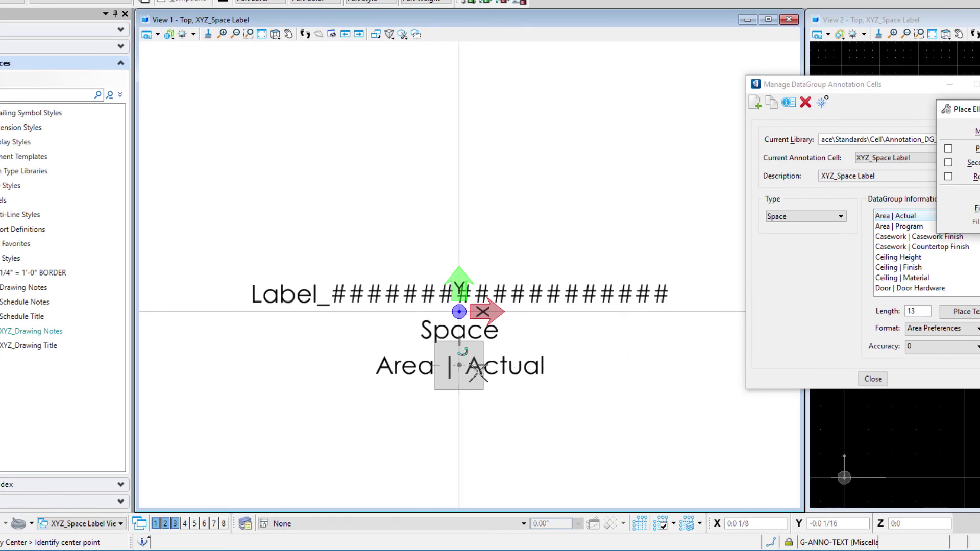
# Step: Draw an ellipse by its center around the Area | Actual text, and close the cell library to return to the design file
pyautogui.click(459, 366)
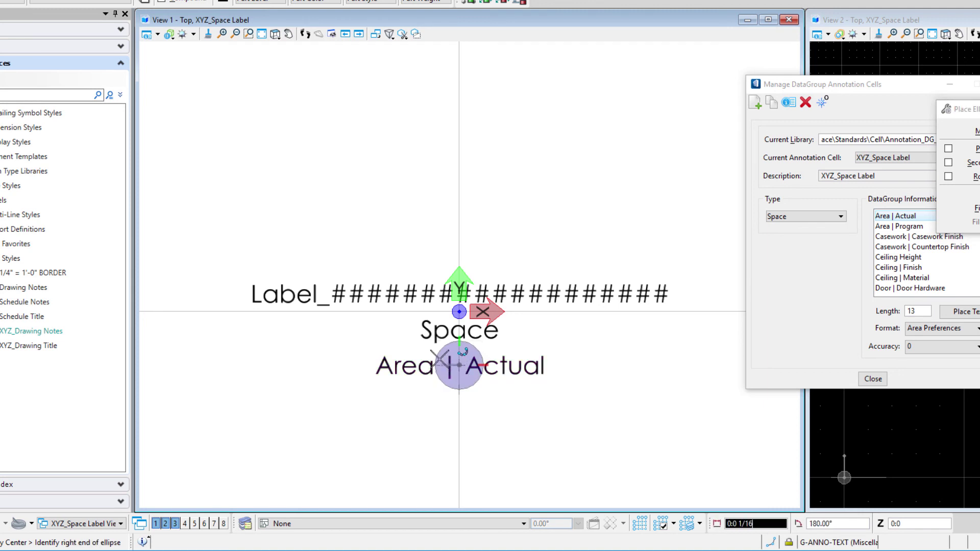
pyautogui.click(459, 346)
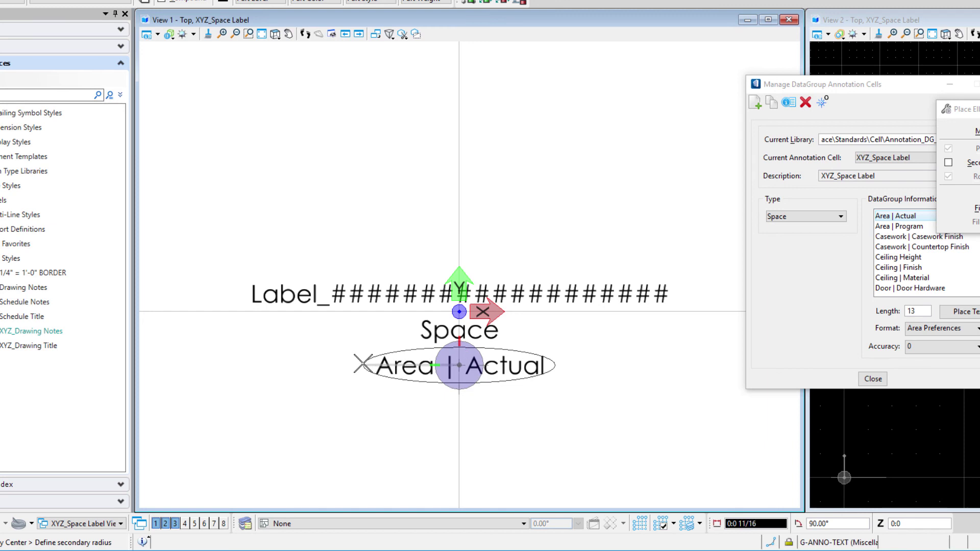
pyautogui.click(370, 365)
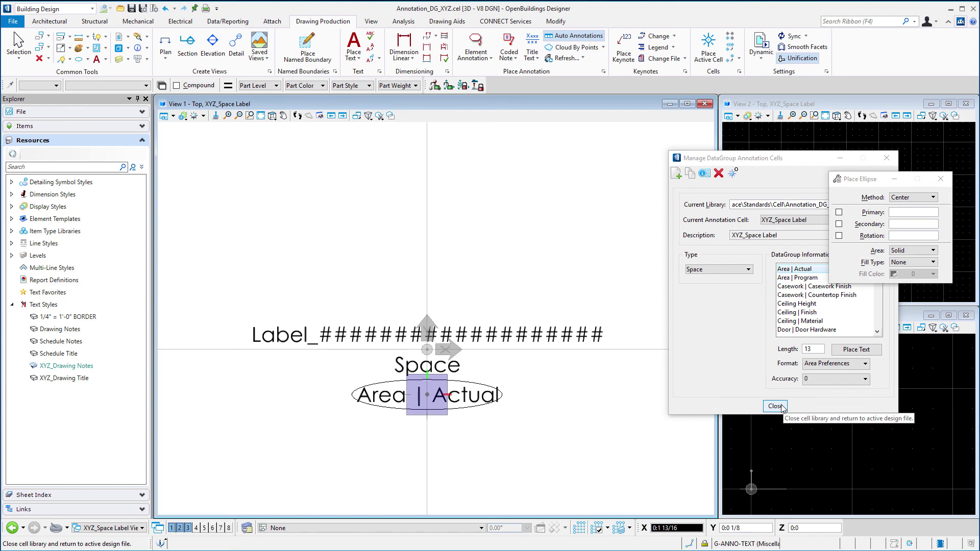
pyautogui.click(775, 406)
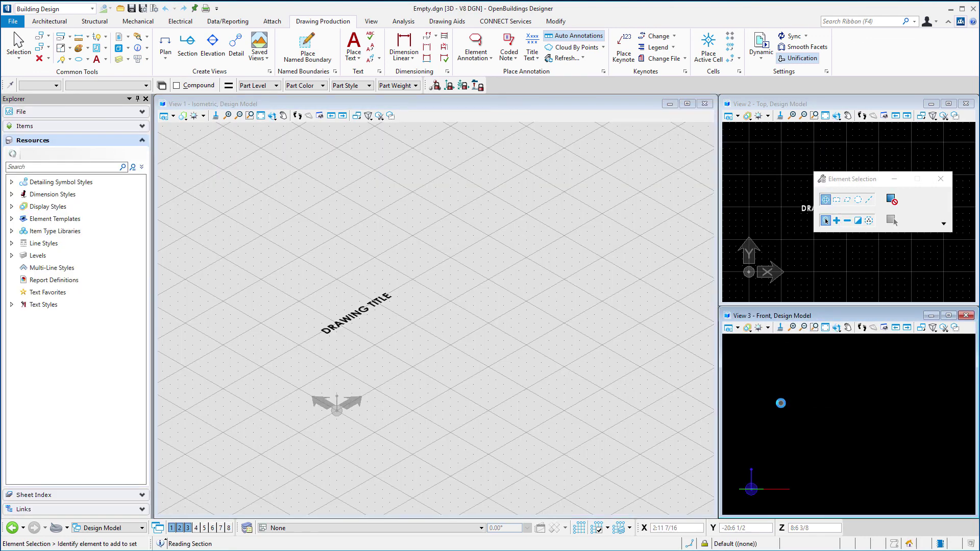